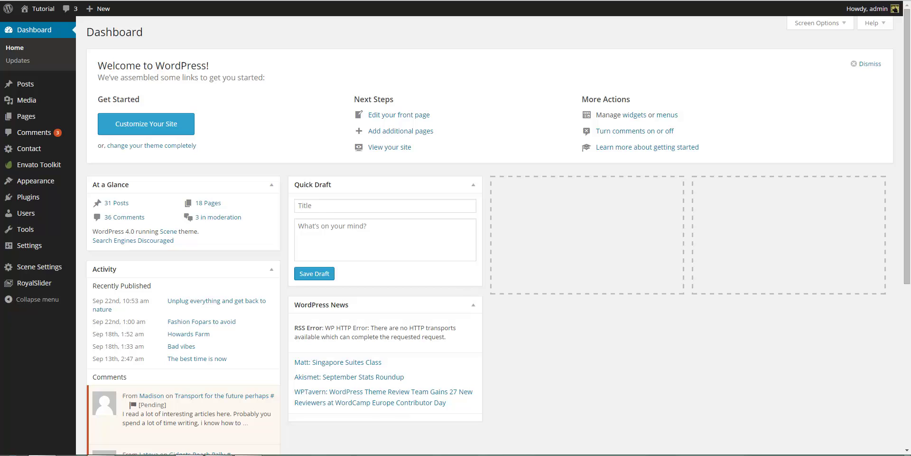
Create a new page titled "My Homepage" and publish it.
click(44, 118)
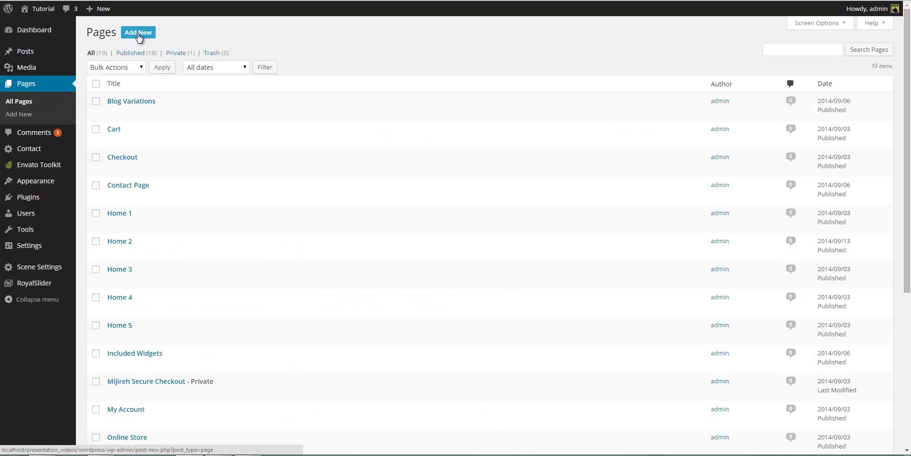
click(139, 36)
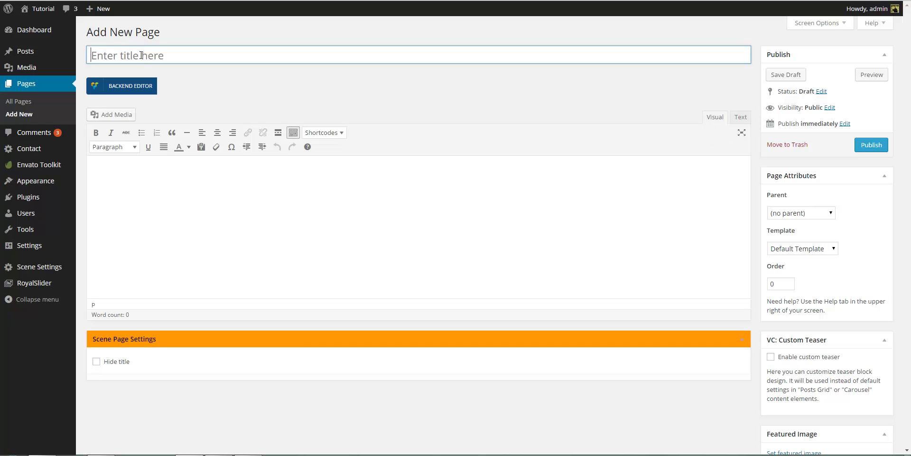
text(My Homepage)
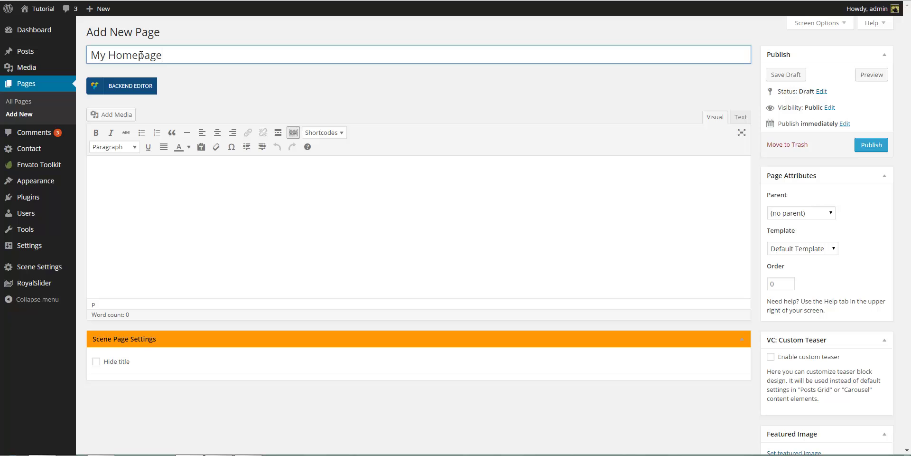
click(867, 148)
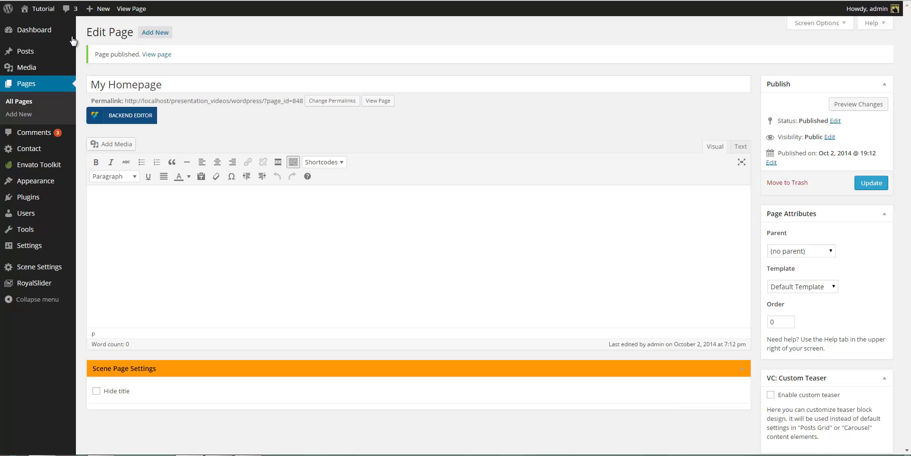
Set the static front page to My Homepage in the reading settings and save the changes.
mouse_move(40, 245)
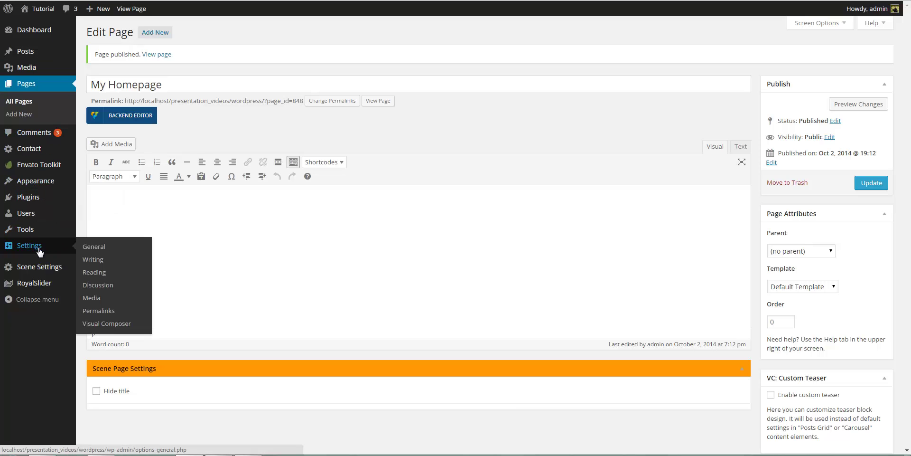
click(108, 269)
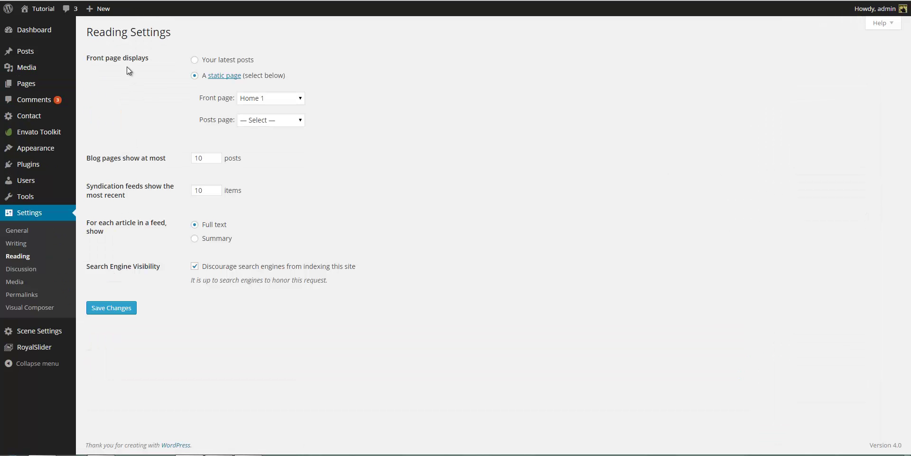
click(282, 100)
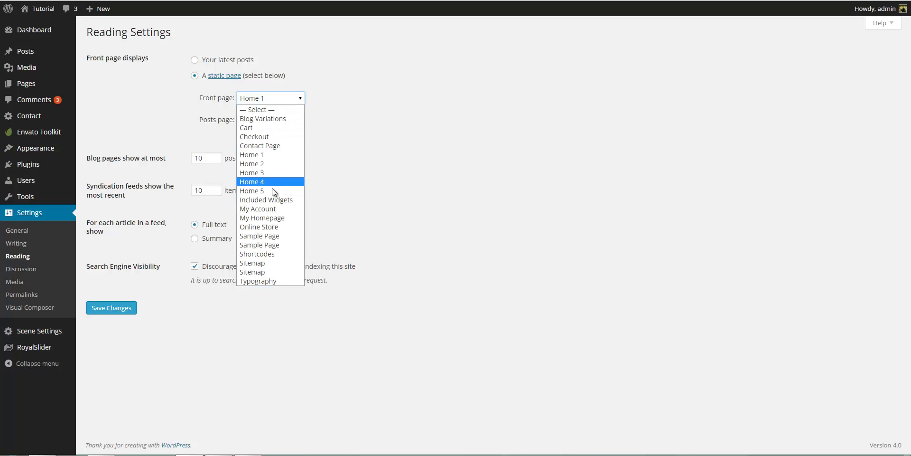
key(Escape)
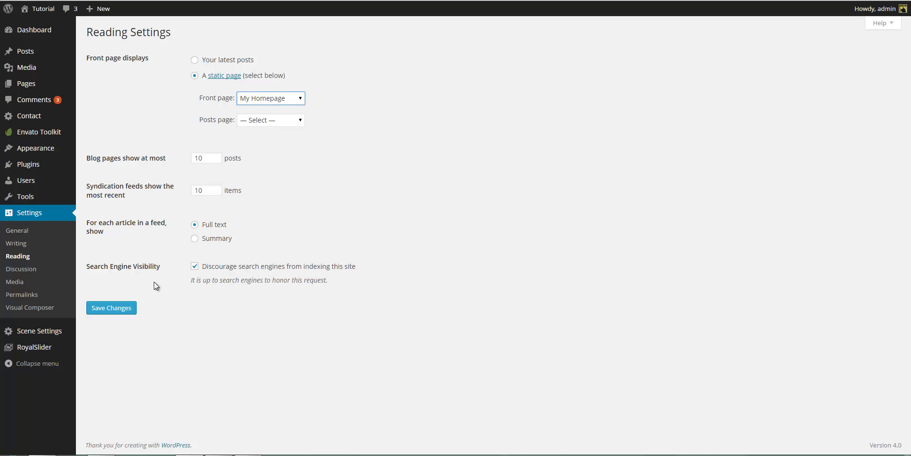
click(130, 309)
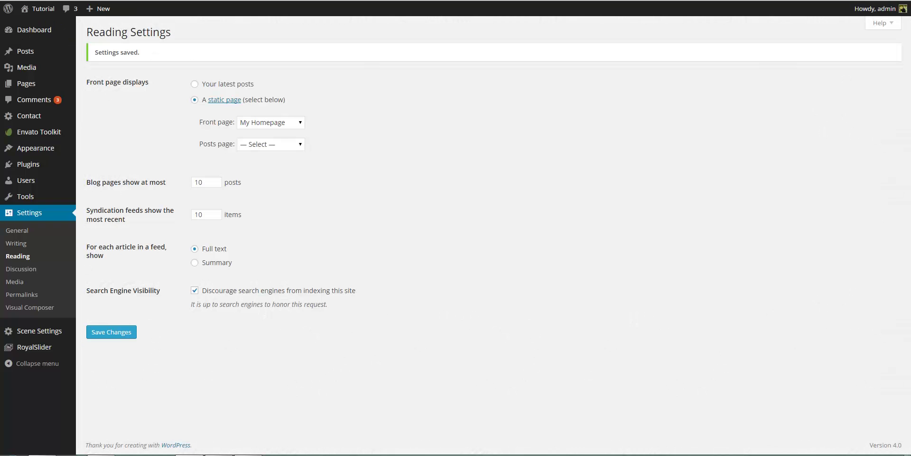
Open the My Homepage page for editing, enable Hide title in its Scene page settings, and update the page.
click(52, 85)
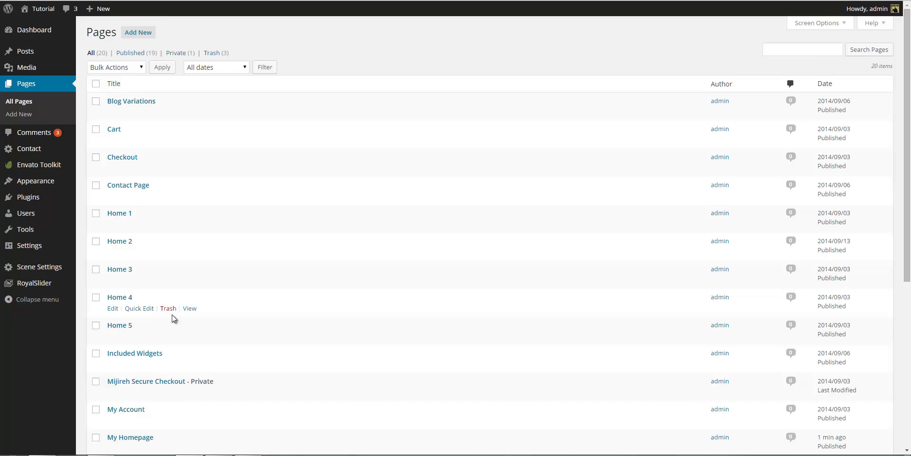
scroll(161, 394, down, 2)
click(146, 341)
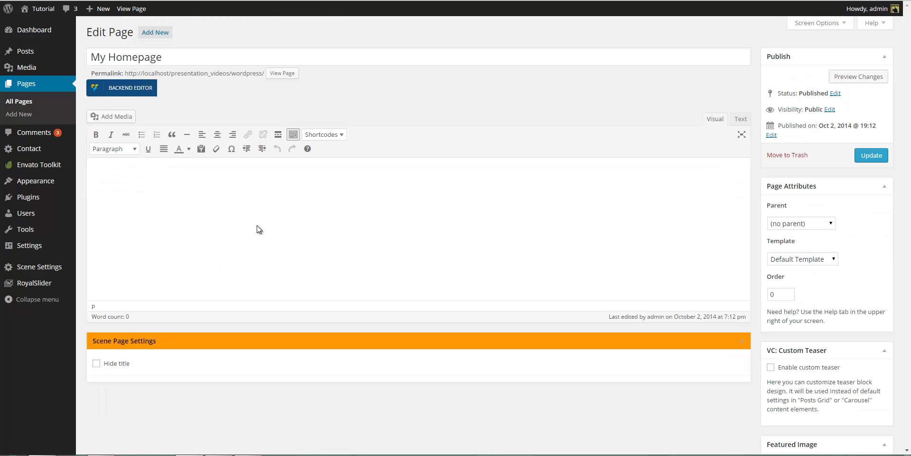
click(97, 363)
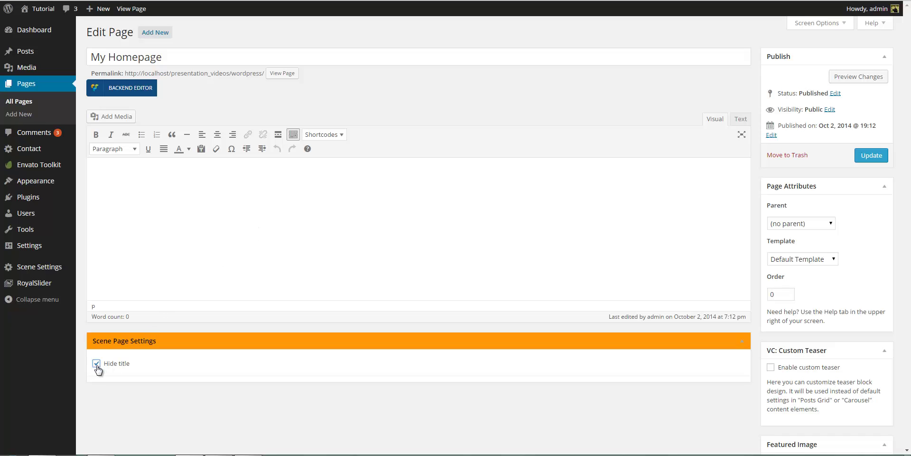
click(876, 156)
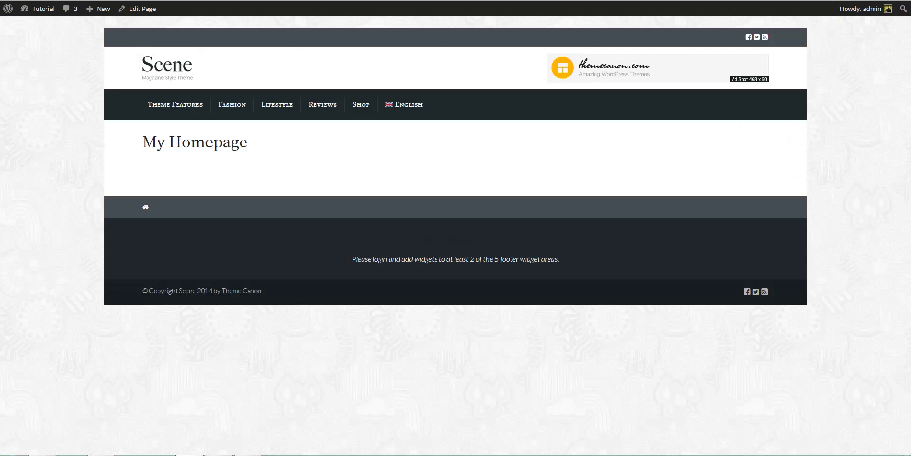
Reload the site's front page and examine the featured slider on the Scene demo homepage.
key(F5)
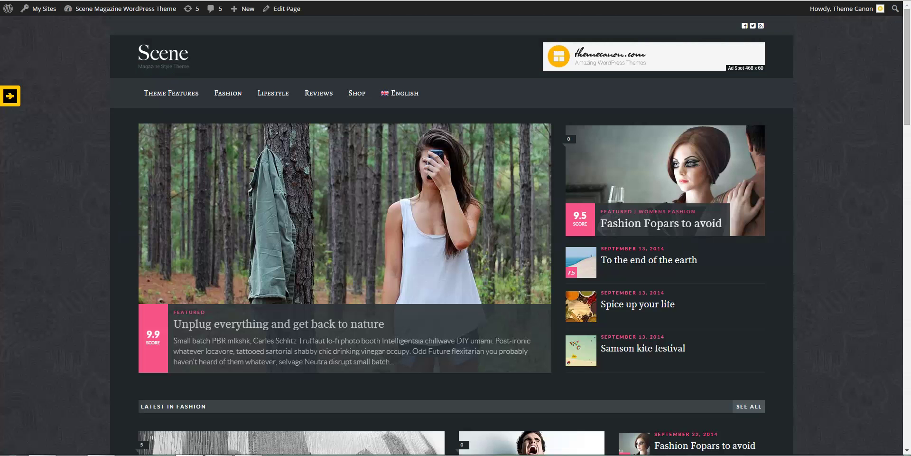
click(541, 254)
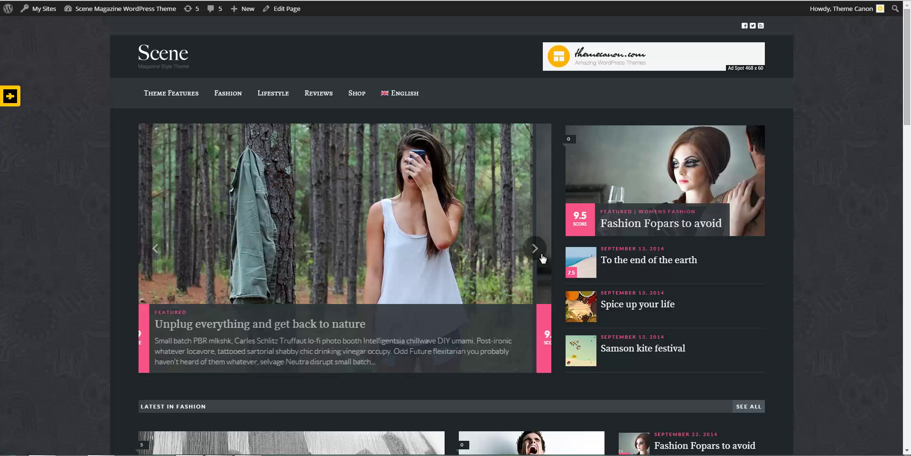
click(159, 251)
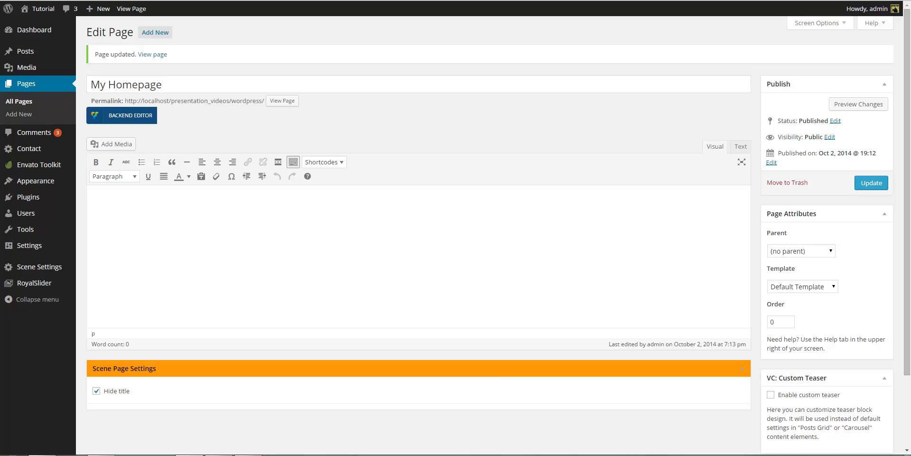
Switch My Homepage to the backend editor and add a row split into two-thirds and one-third columns.
click(144, 118)
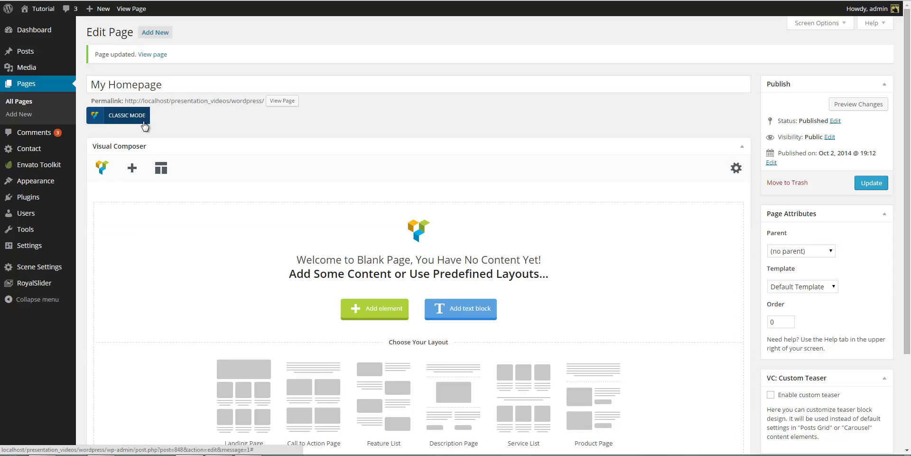
click(132, 169)
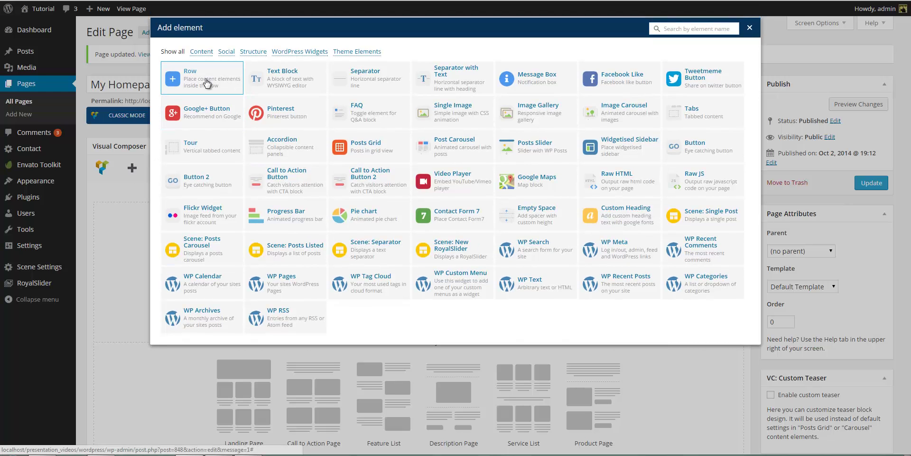
click(207, 83)
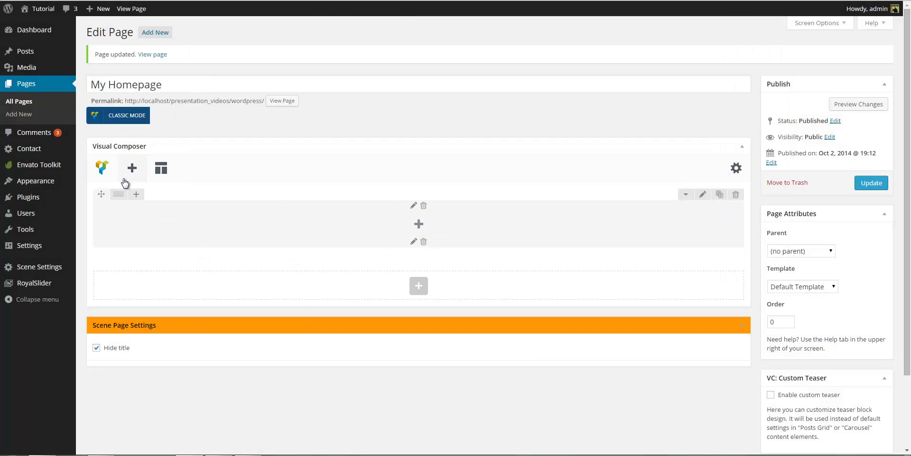
mouse_move(120, 194)
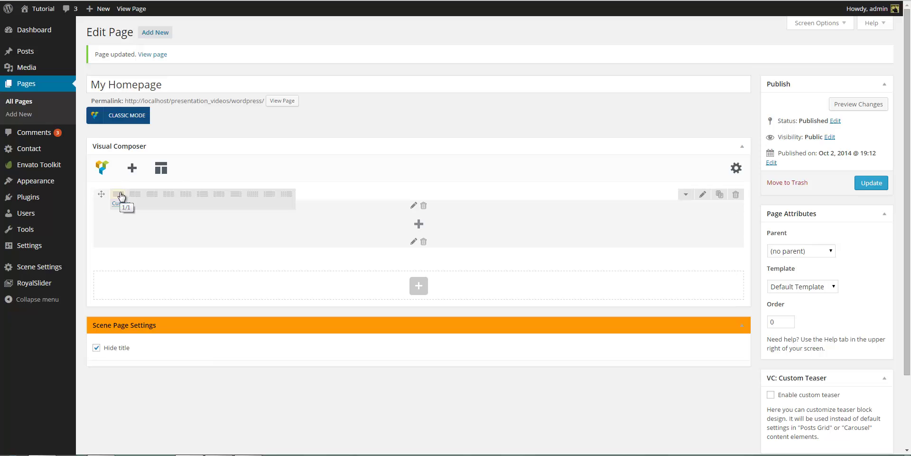
click(152, 197)
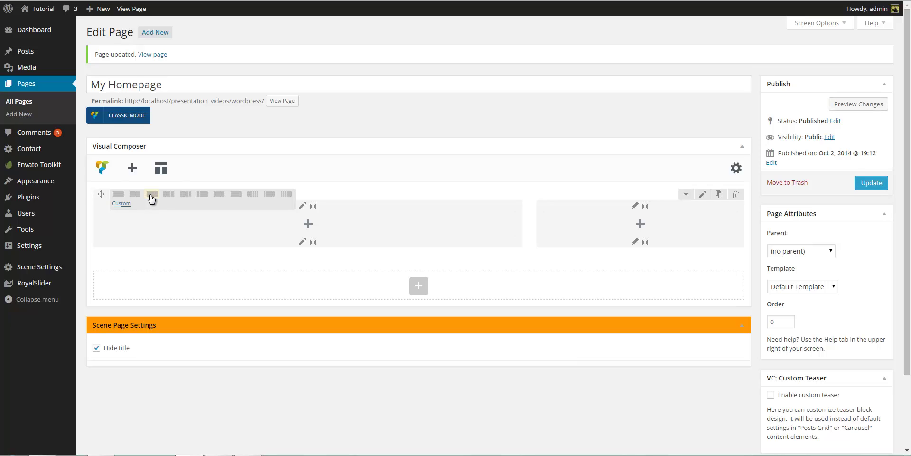
Add a Scene: New RoyalSlider element to the wide column, using the Homepage slider, and save it.
click(312, 224)
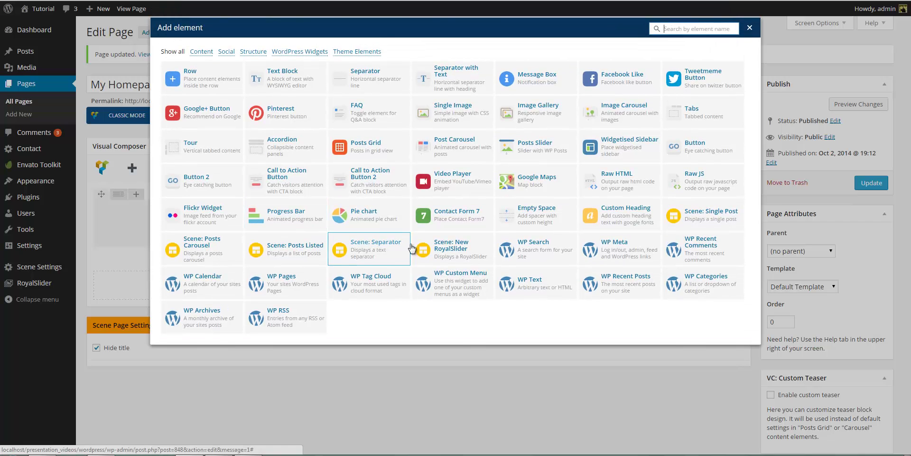
click(458, 247)
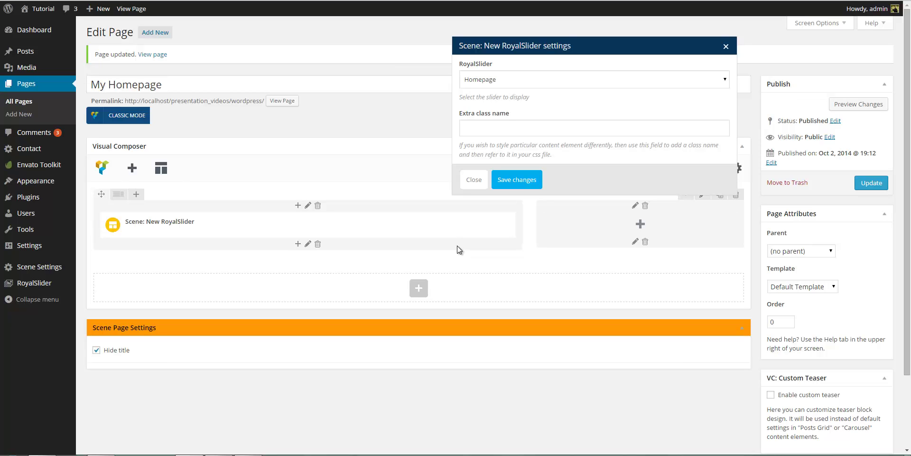
click(722, 83)
click(721, 83)
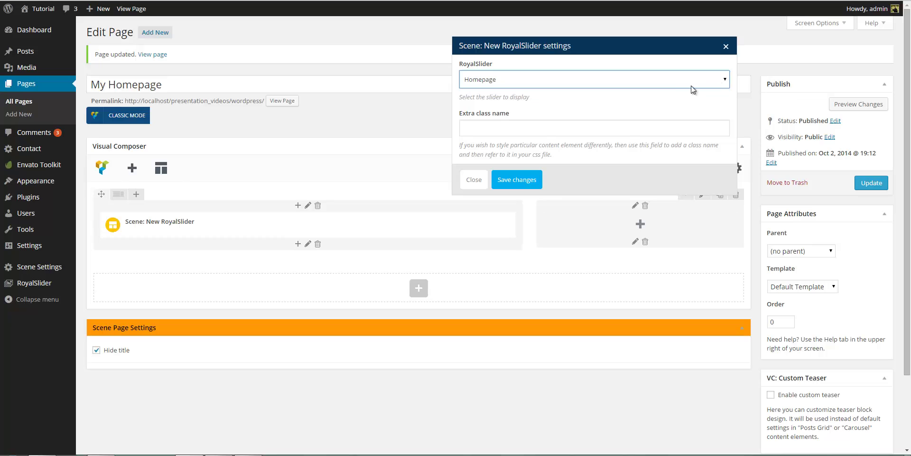
click(514, 184)
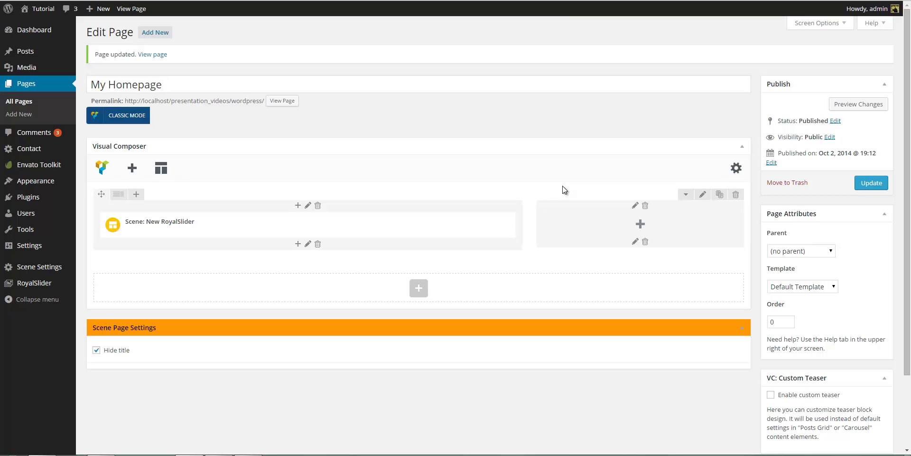
Add a Scene: Single Post to the narrow column: Featured category, starting at post 2, meta and title as image caption, excerpt hidden.
click(641, 225)
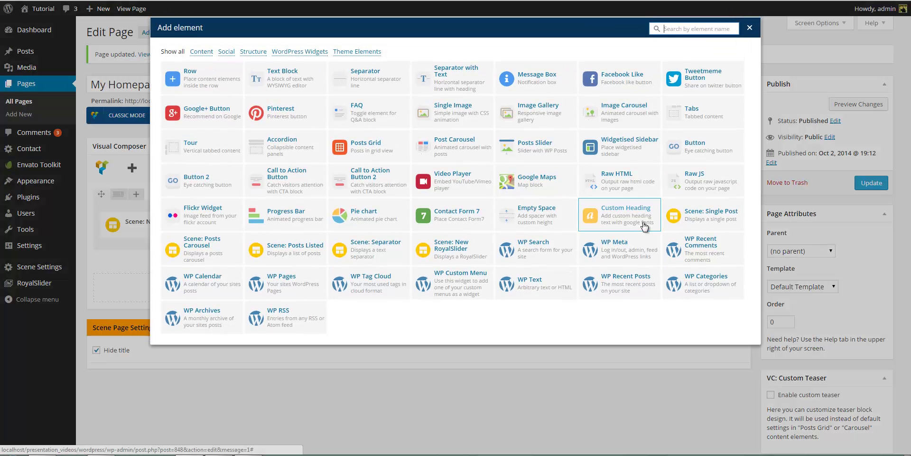
click(696, 219)
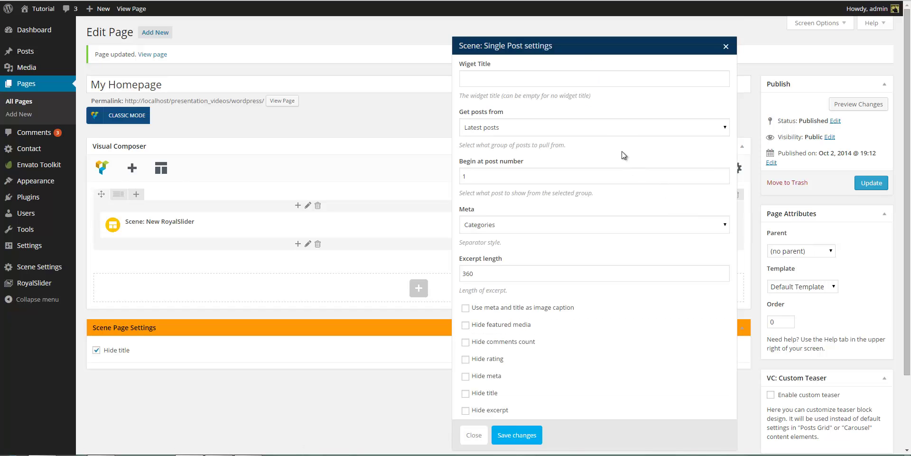
click(616, 129)
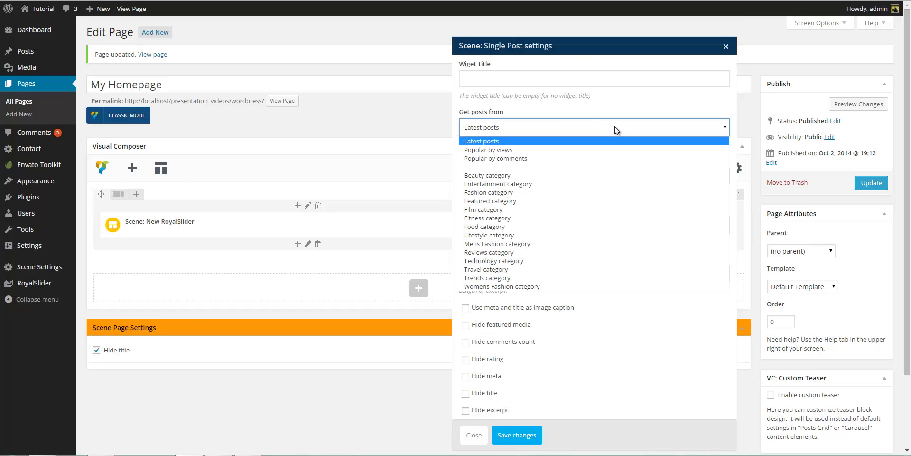
click(597, 199)
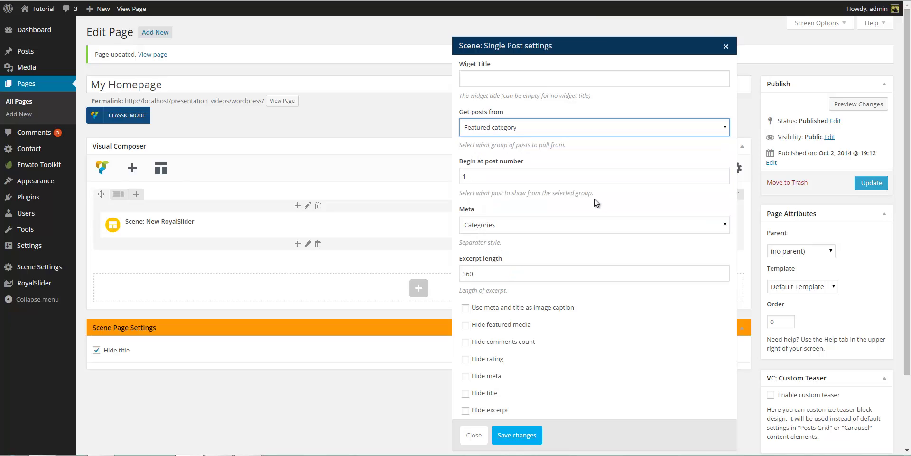
click(723, 174)
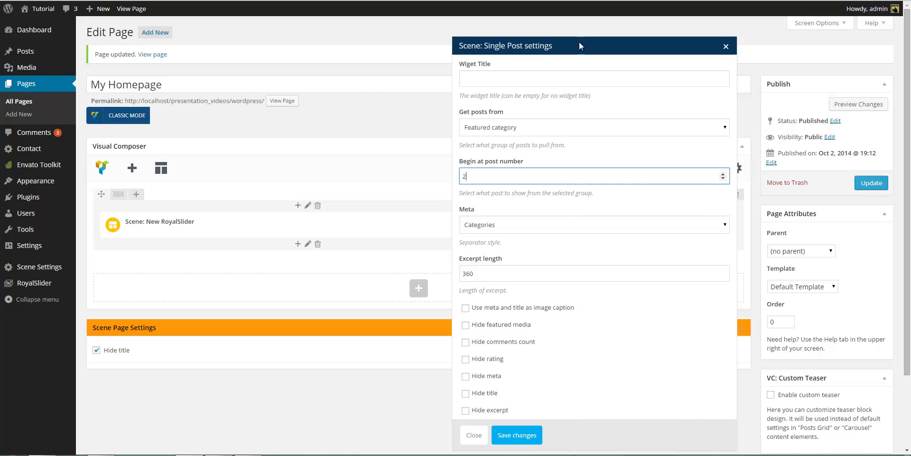
click(465, 309)
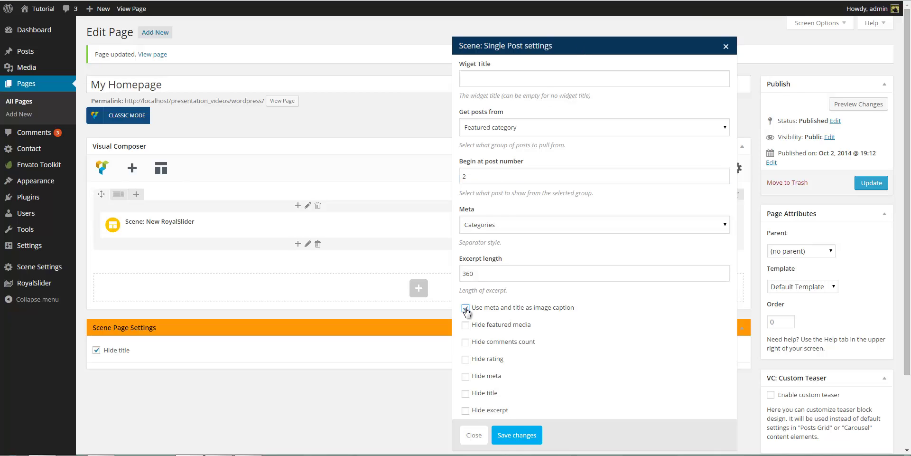
click(465, 411)
click(518, 436)
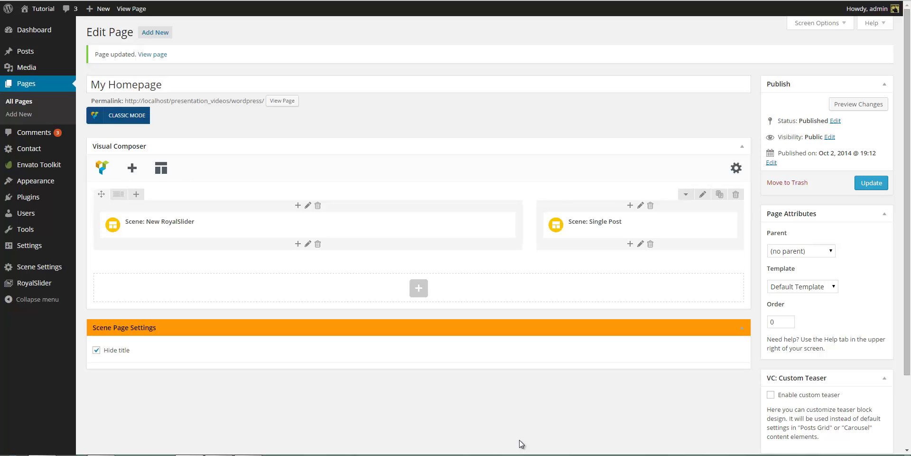
Add a Scene: Posts Listed below the Single Post: Featured category, starting at post 3, showing 3 posts; save it and update the page.
click(630, 244)
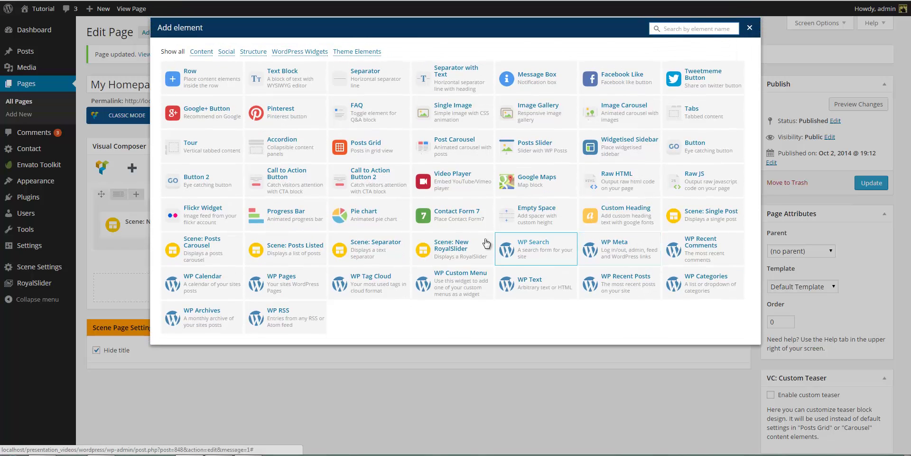
click(315, 250)
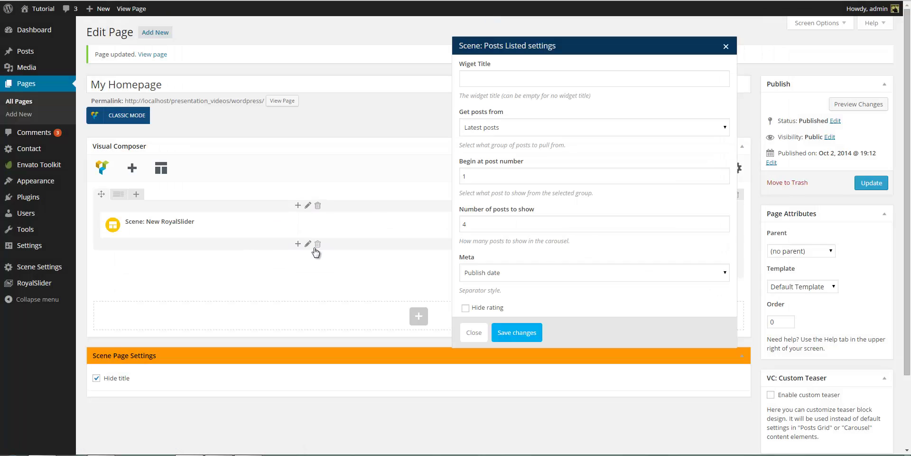
click(608, 127)
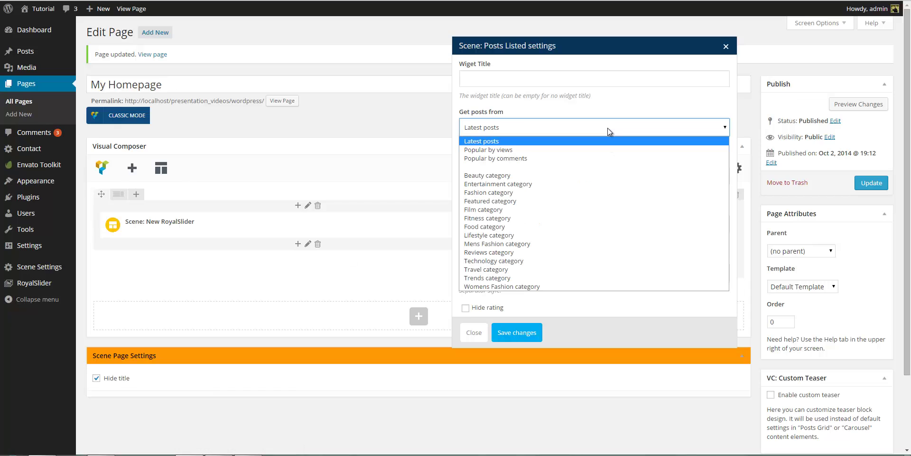
click(581, 201)
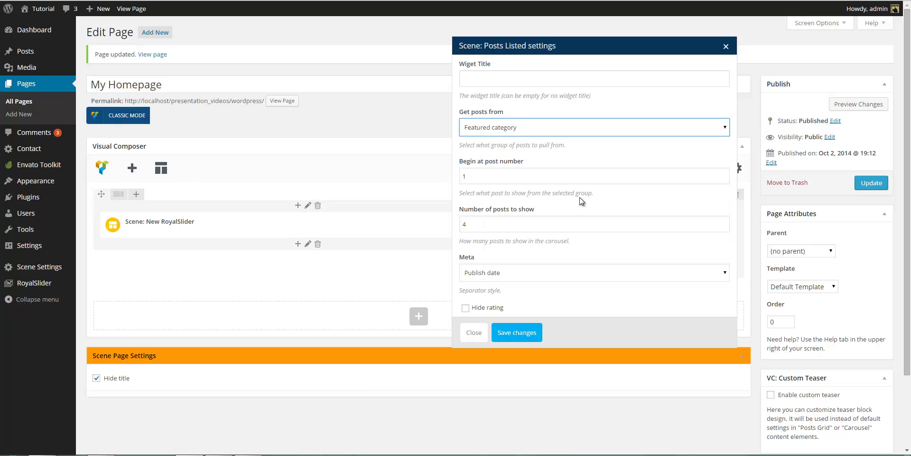
click(722, 174)
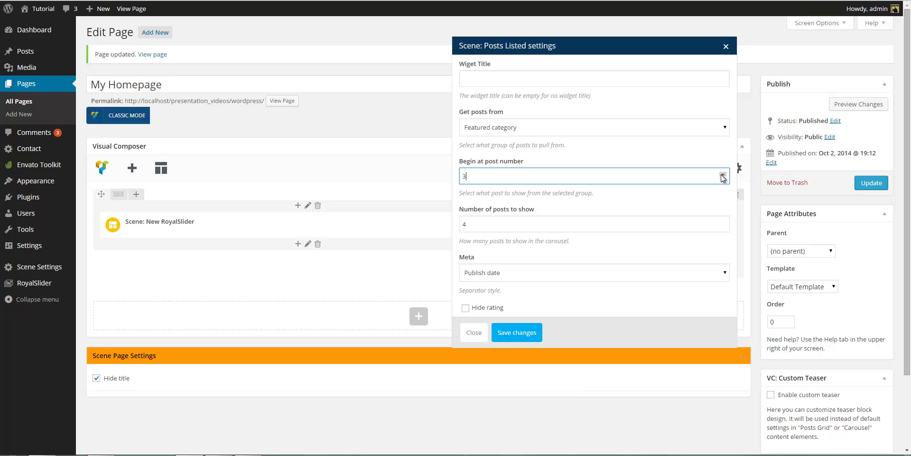
click(723, 227)
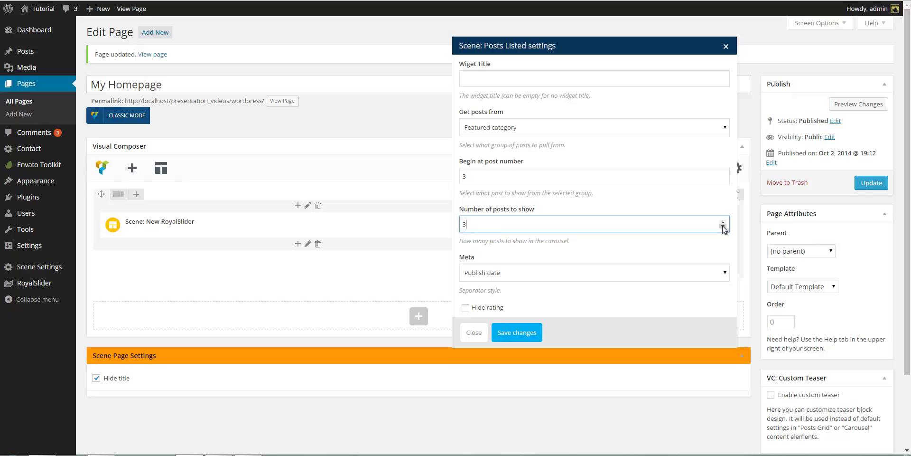
click(532, 332)
click(866, 184)
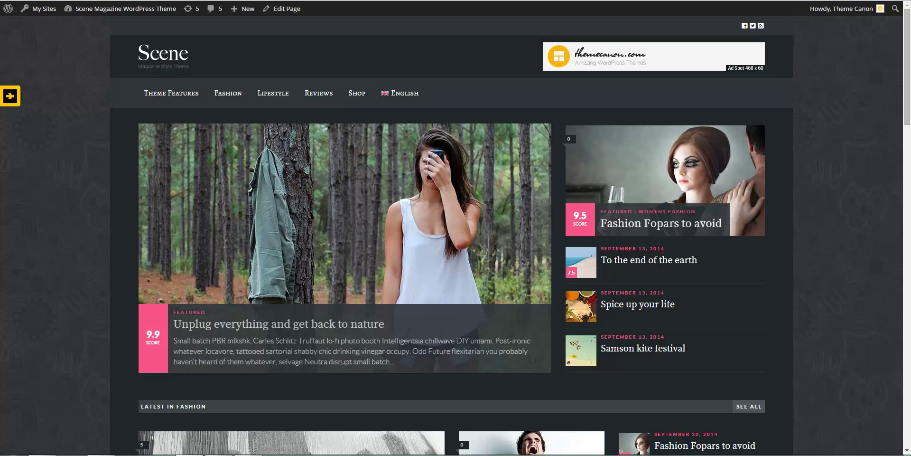
Add a new row below the slider row with a Scene: Separator titled "Latest in Fashion".
scroll(422, 109, down, 7)
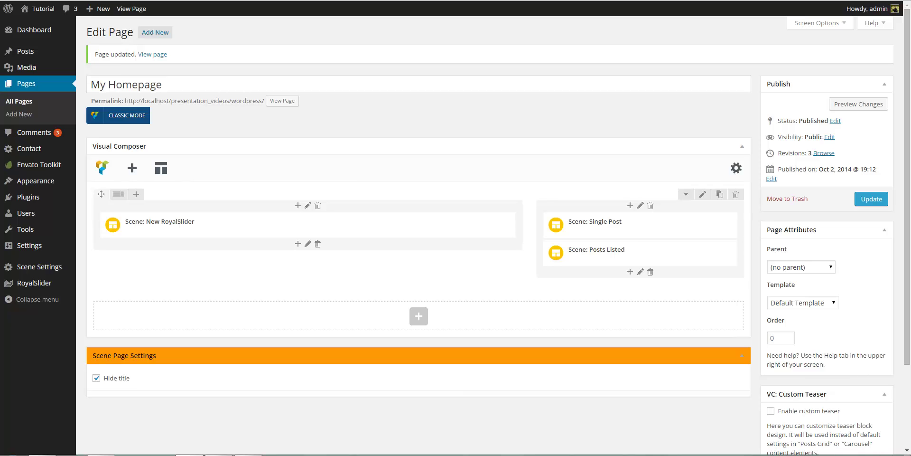
click(420, 316)
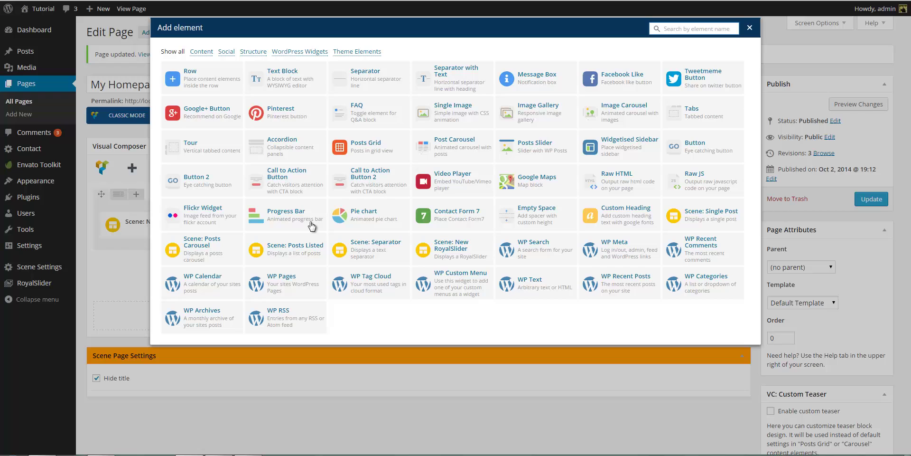
click(216, 81)
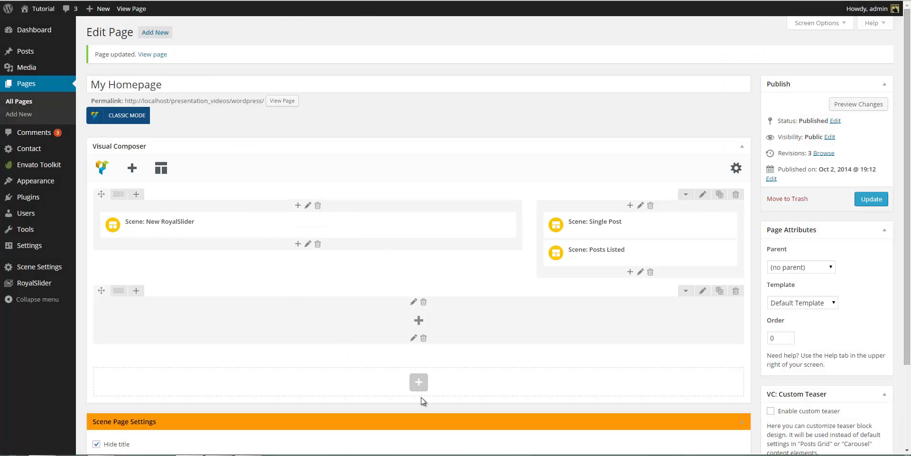
click(420, 321)
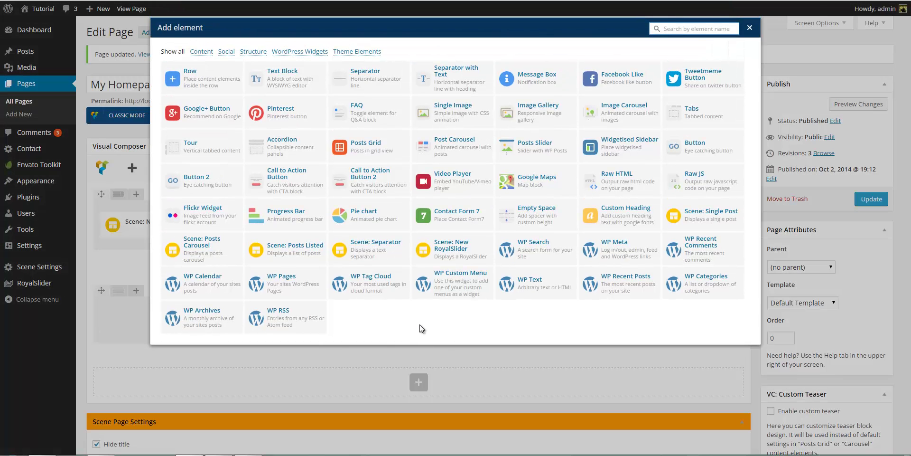
click(380, 251)
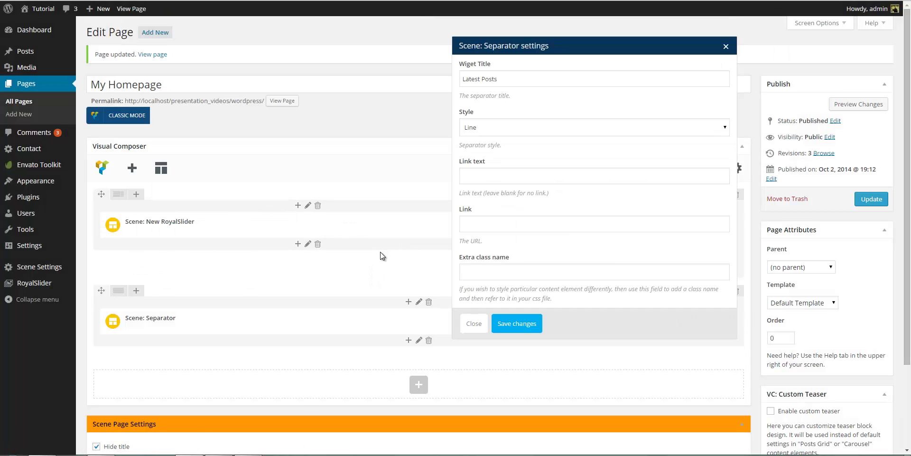
triple_click(511, 78)
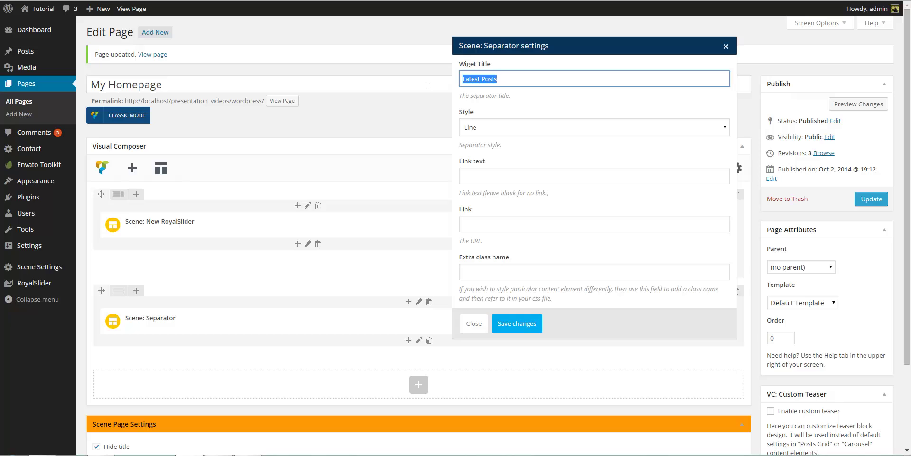
text(Latest )
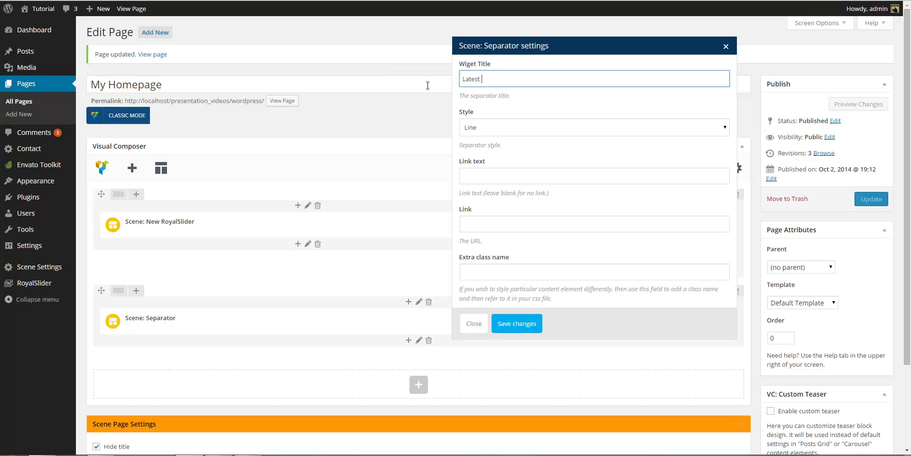
text(in Fashion)
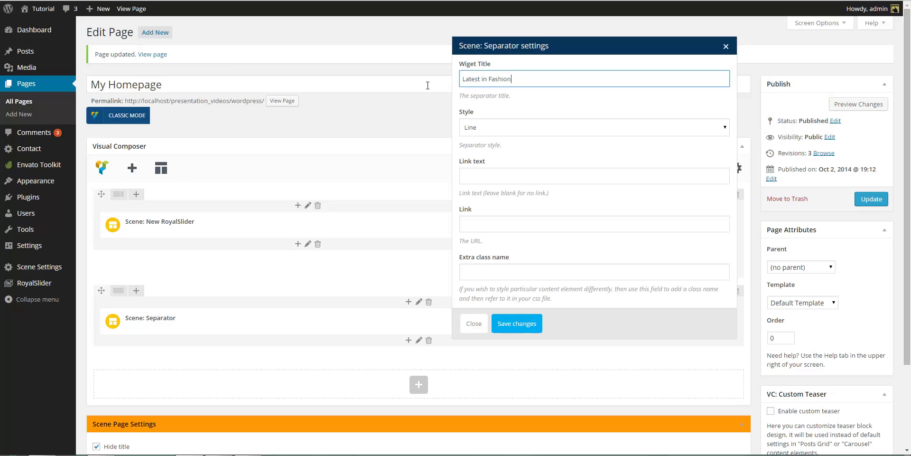
Set the separator's style to Bar, its link text to "See All" and its link to "#", and save the changes.
click(474, 126)
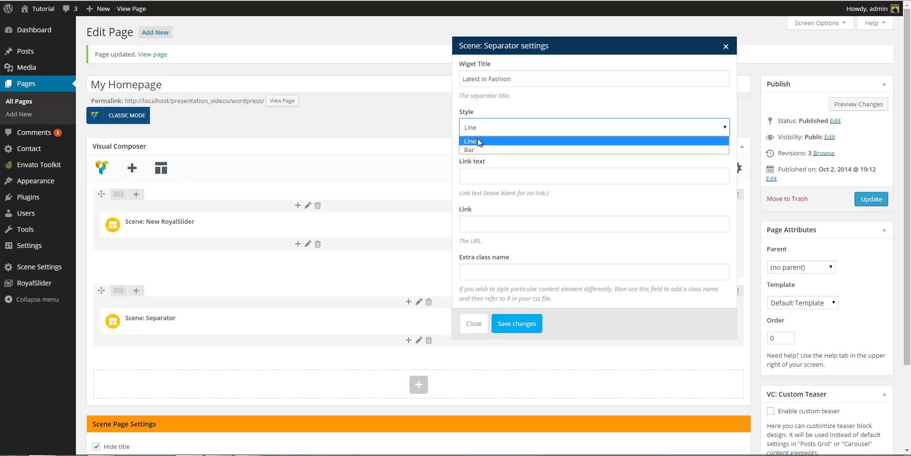
click(477, 148)
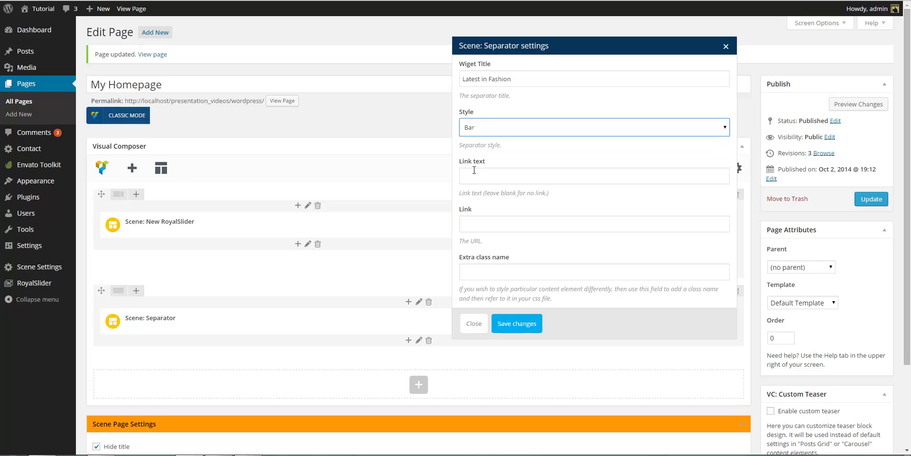
click(474, 170)
text(See All)
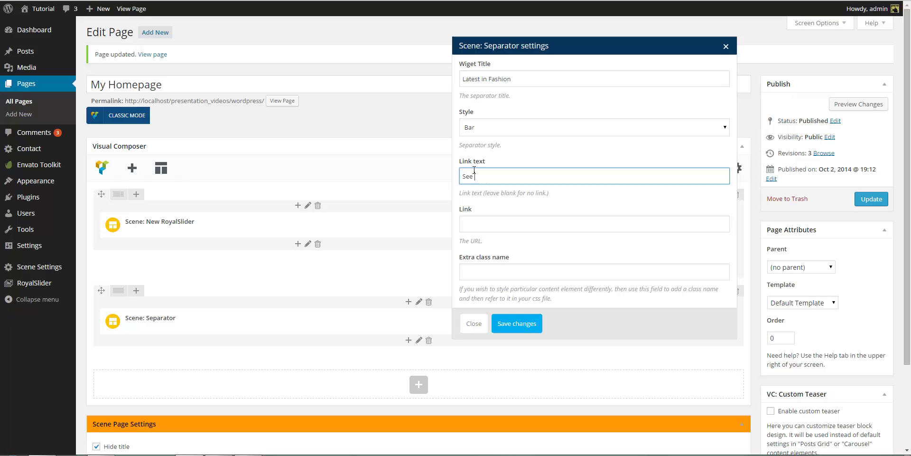
click(475, 220)
text(#)
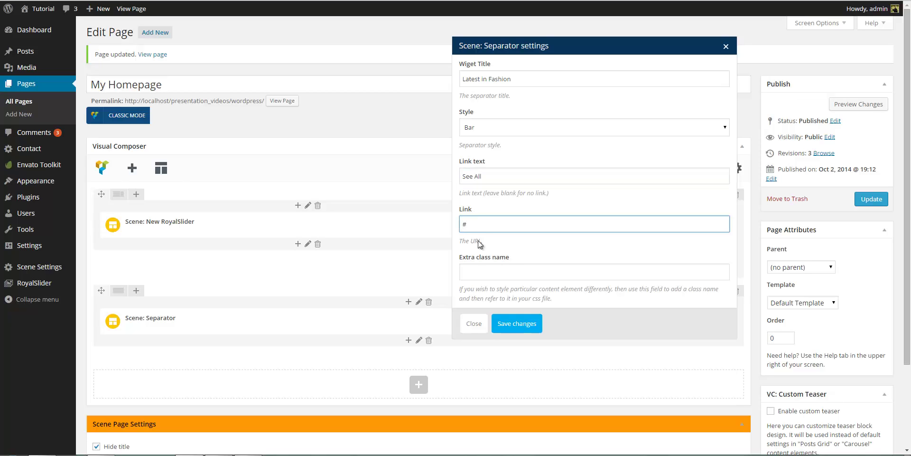
click(504, 323)
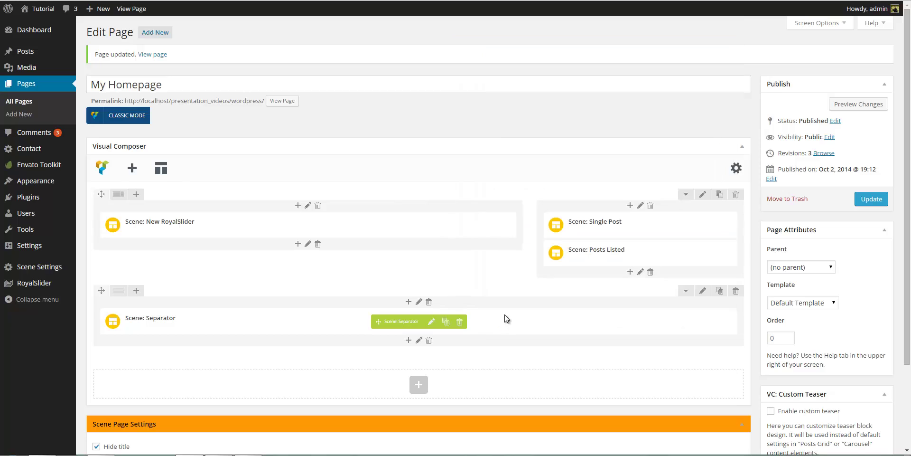
Add a row below the separator and give it the custom column layout 1/2 + 1/4 + 1/4.
click(417, 386)
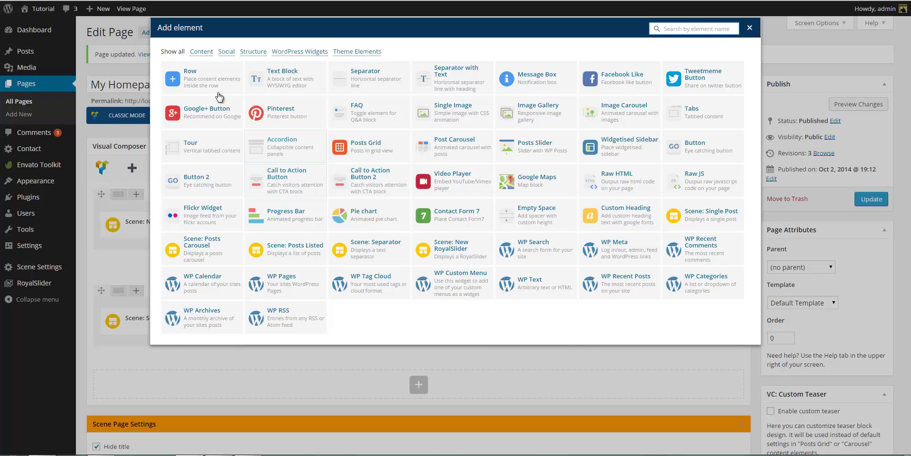
click(195, 74)
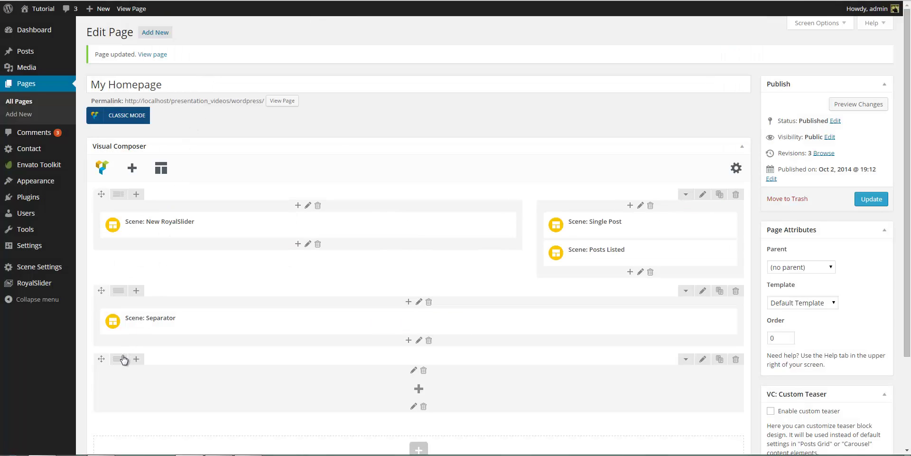
mouse_move(120, 362)
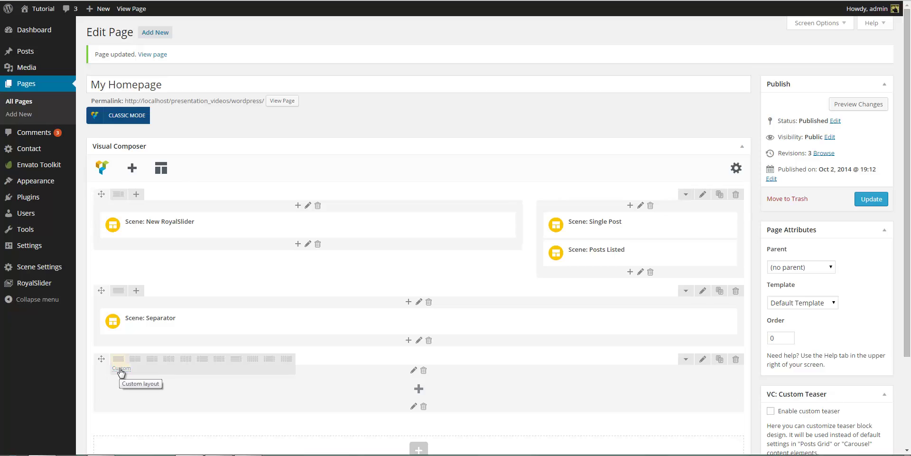
click(121, 369)
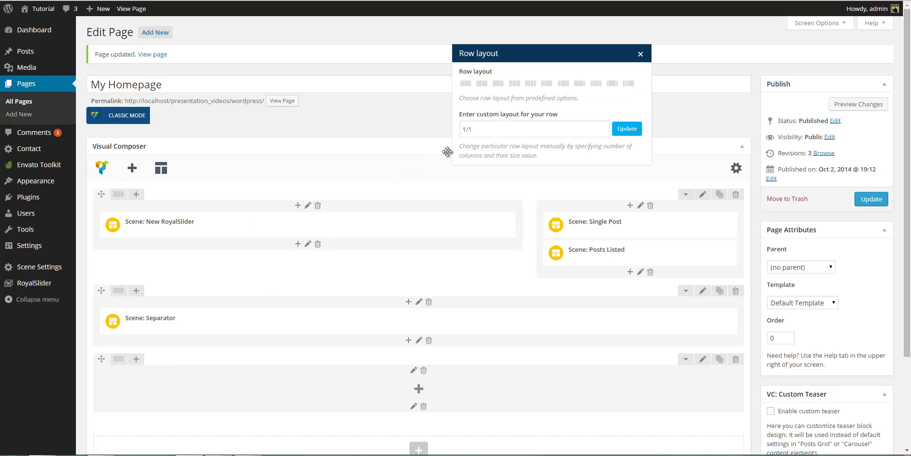
click(485, 129)
key(ctrl+a)
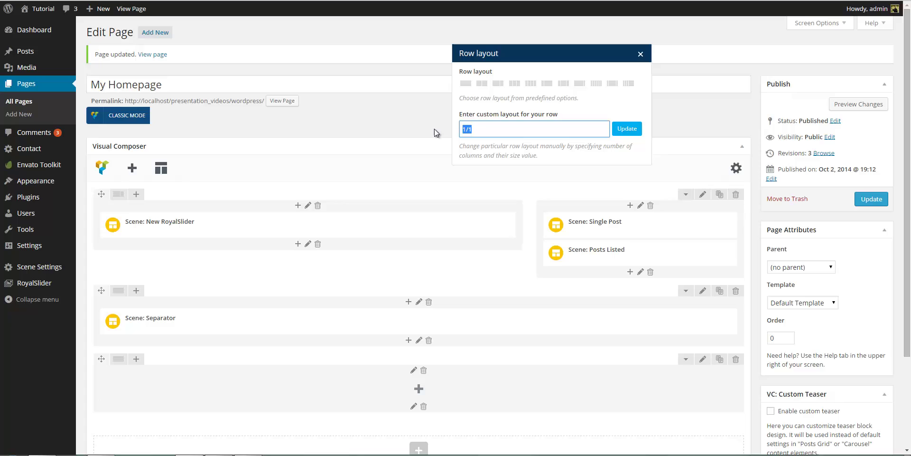
text(1/2 + 1/4 + )
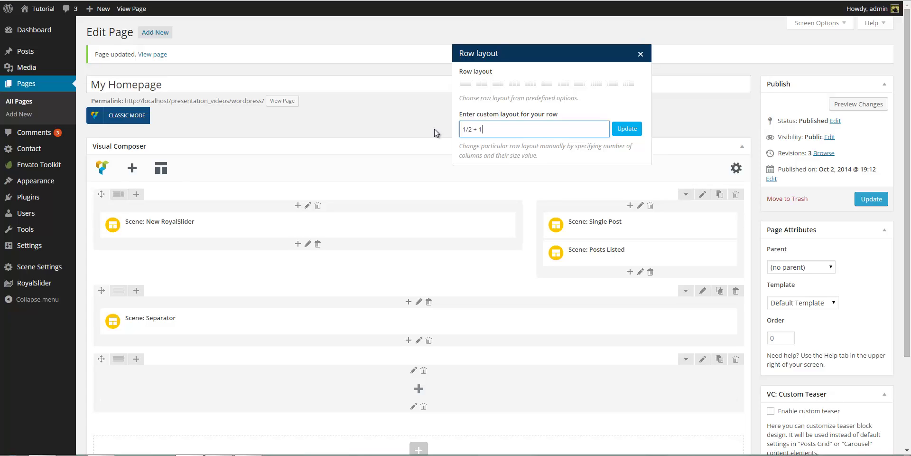
text(1/4)
click(626, 129)
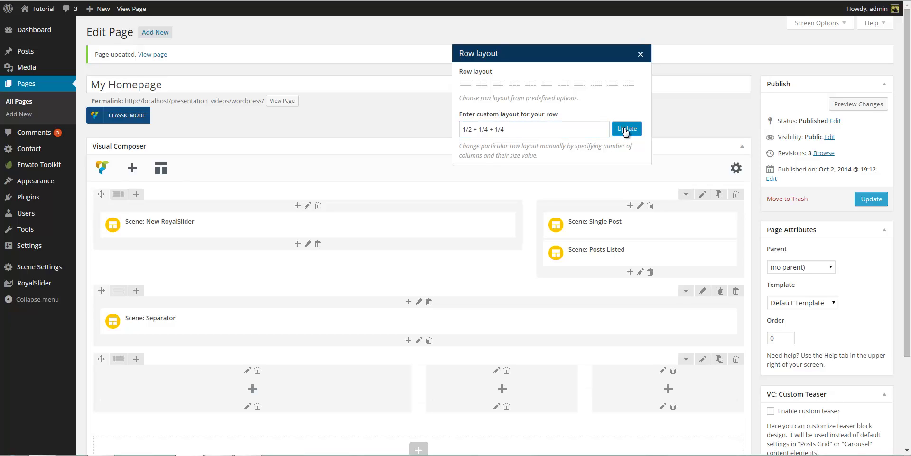
click(641, 54)
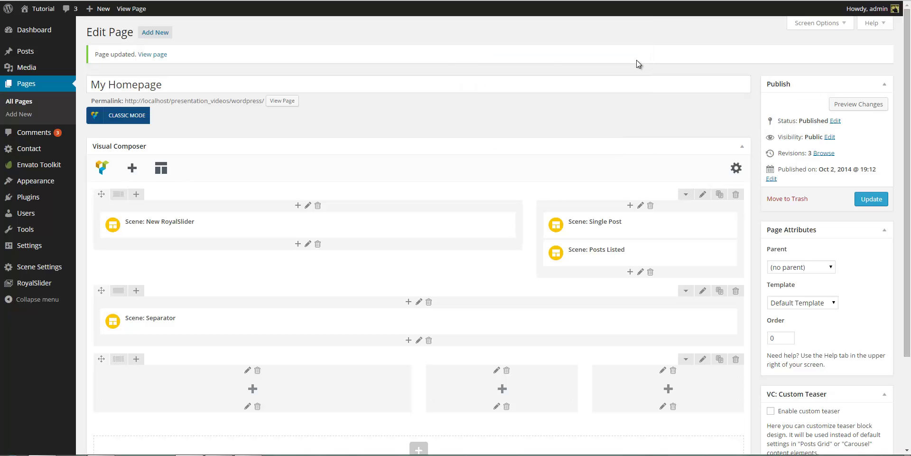
Add a Scene: Single Post to the half-width column: Fashion category, meta and title as image caption, excerpt hidden, and save it.
click(253, 389)
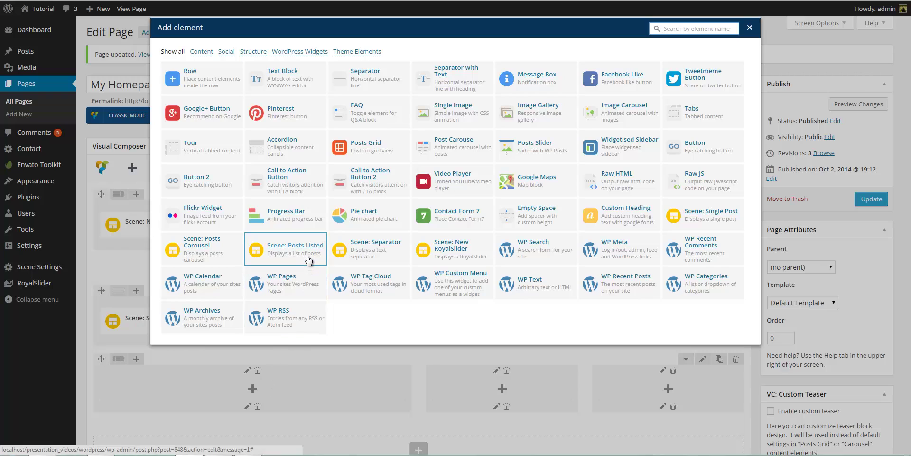
click(687, 224)
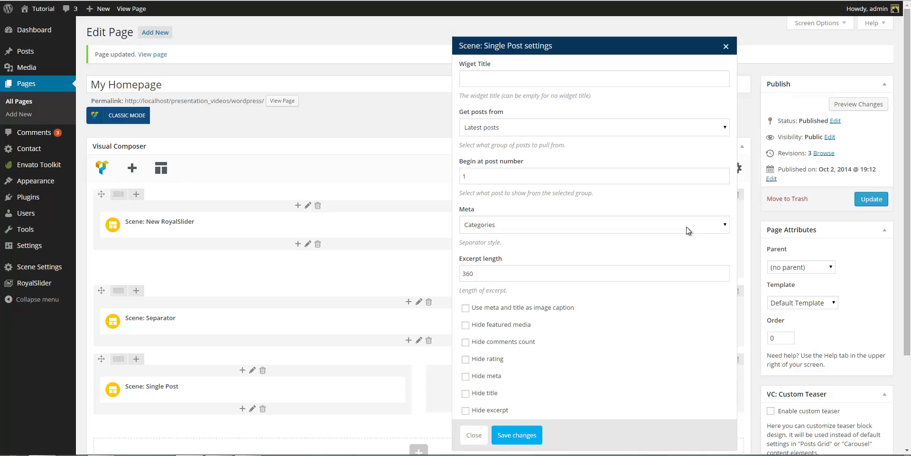
click(628, 127)
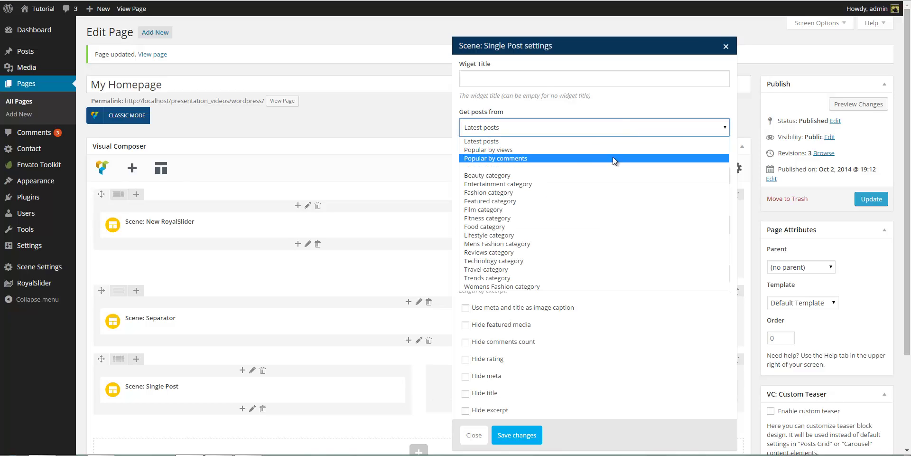
click(603, 192)
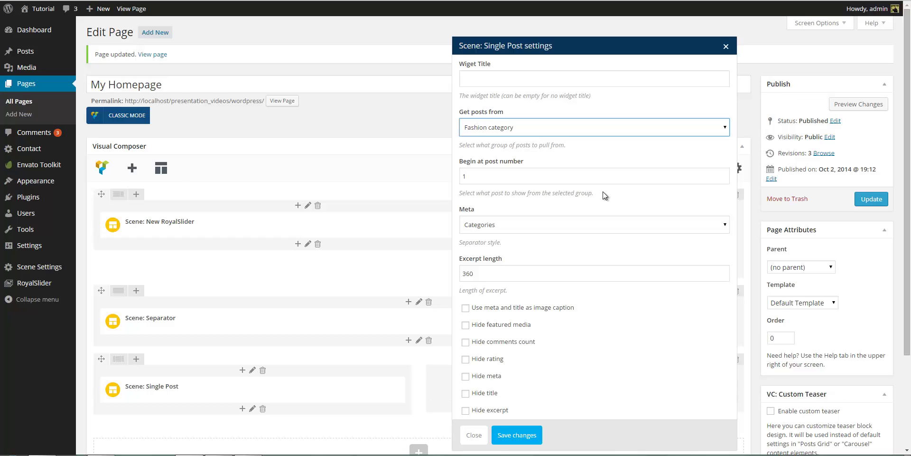
click(465, 308)
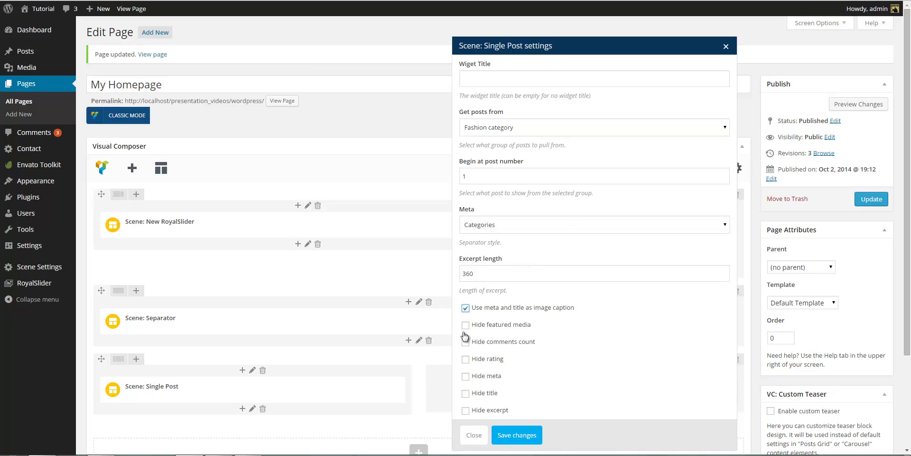
click(465, 410)
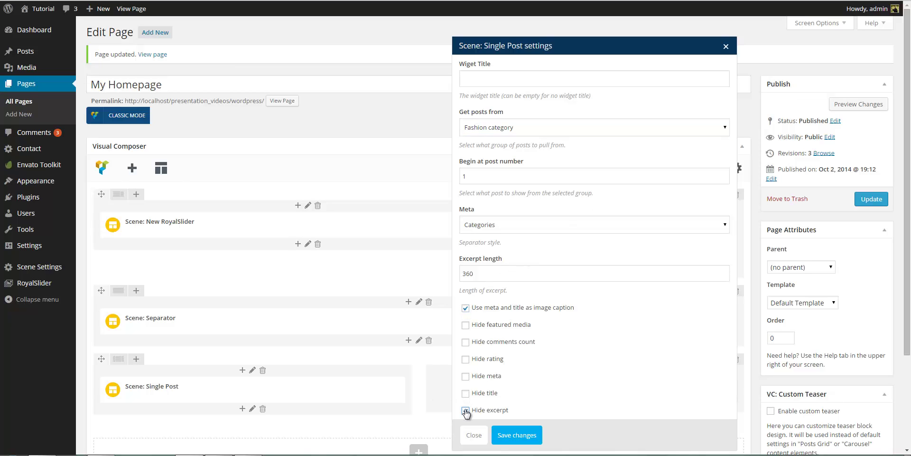
click(511, 438)
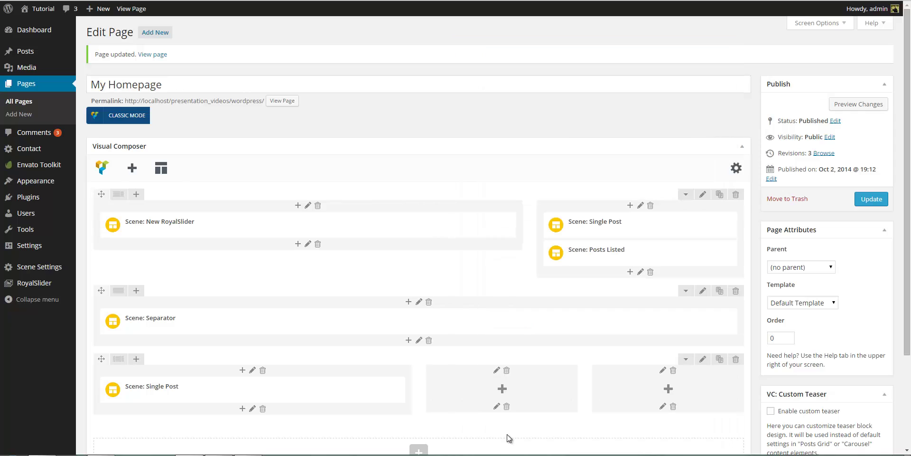
Add a Scene: Single Post to the first quarter-width column: Fashion category, beginning at post number 2, excerpt length 200, and save it.
click(502, 389)
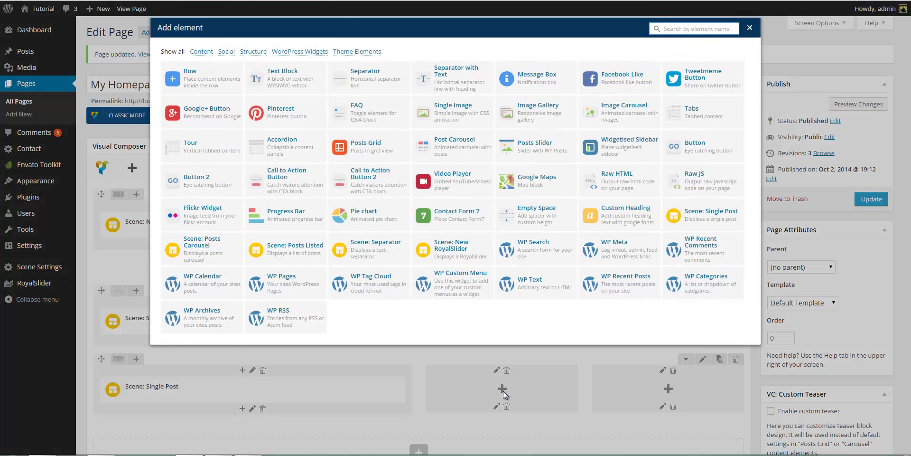
click(688, 218)
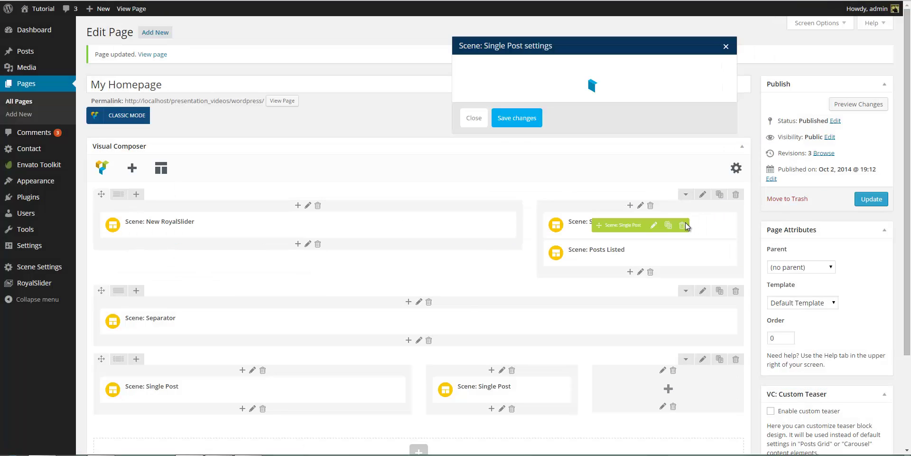
click(565, 127)
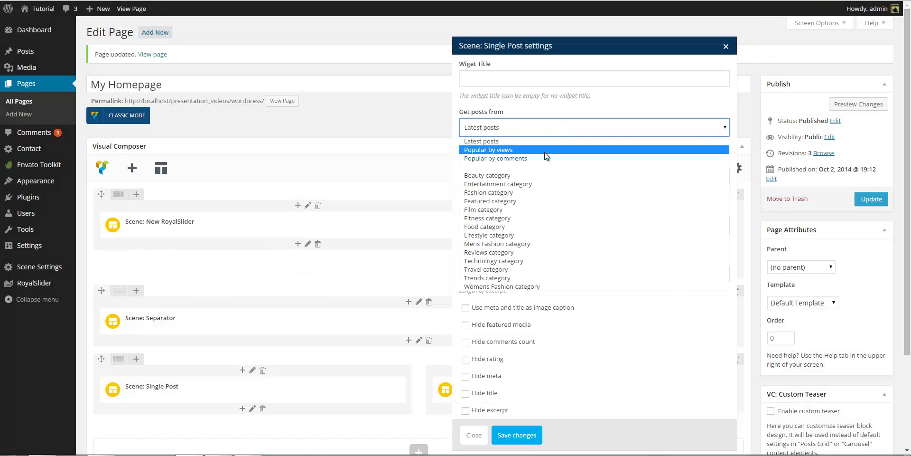
click(536, 193)
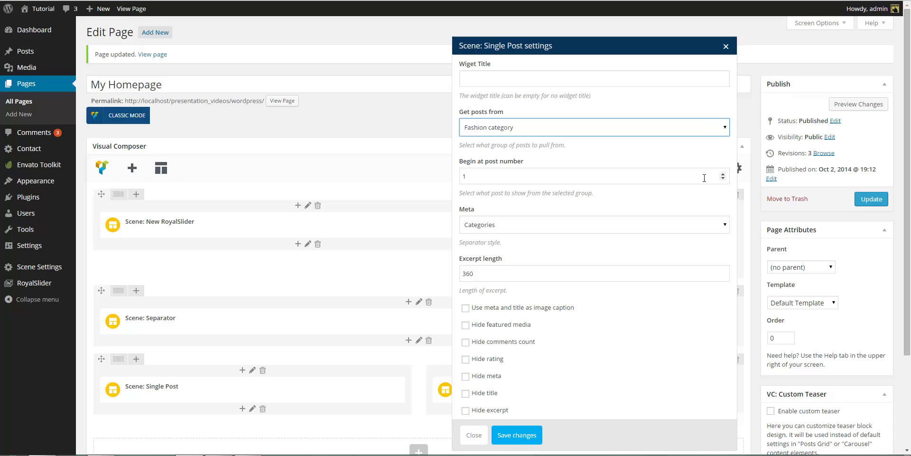
click(550, 180)
key(Up)
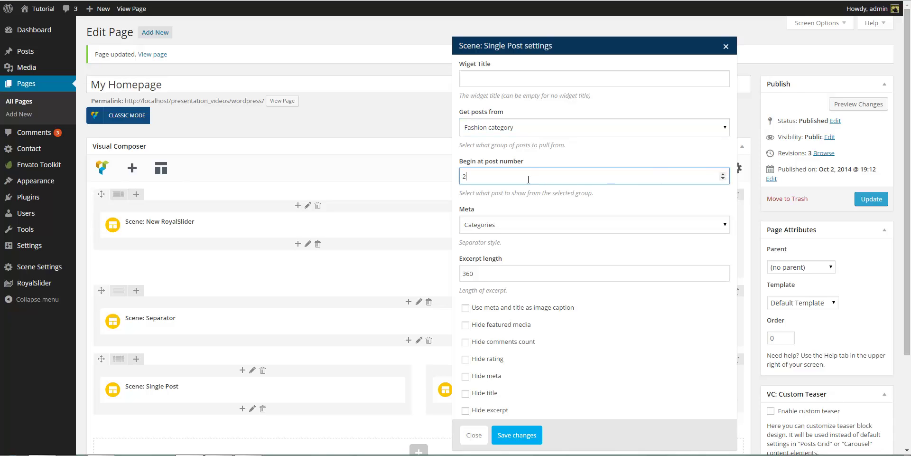
double_click(512, 272)
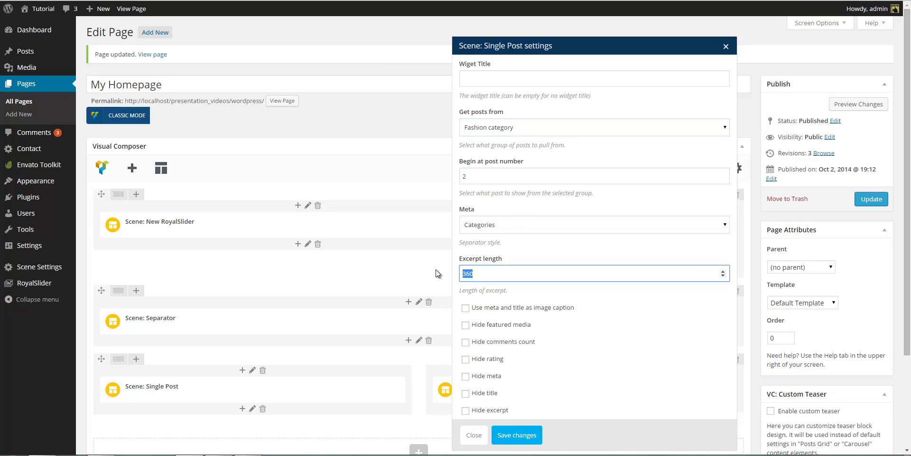
text(200)
click(528, 434)
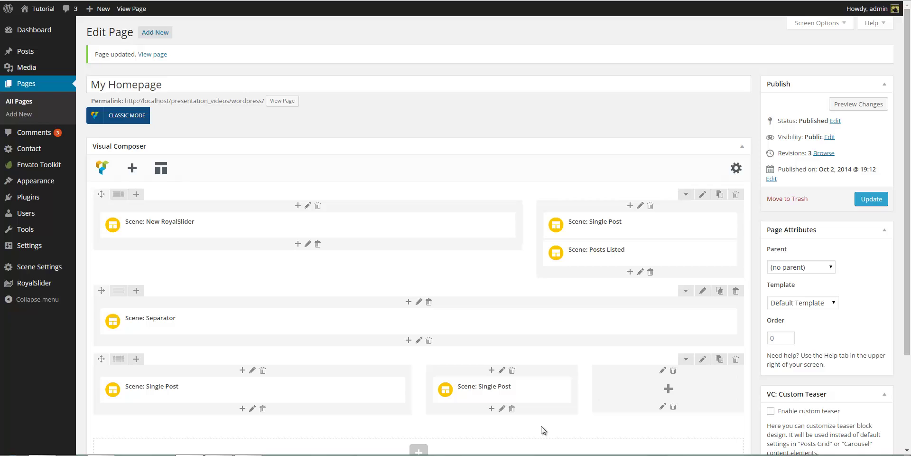
Add a Scene: Posts Listed to the last quarter-width column: Fashion category, beginning at post number 3, and save it.
click(668, 388)
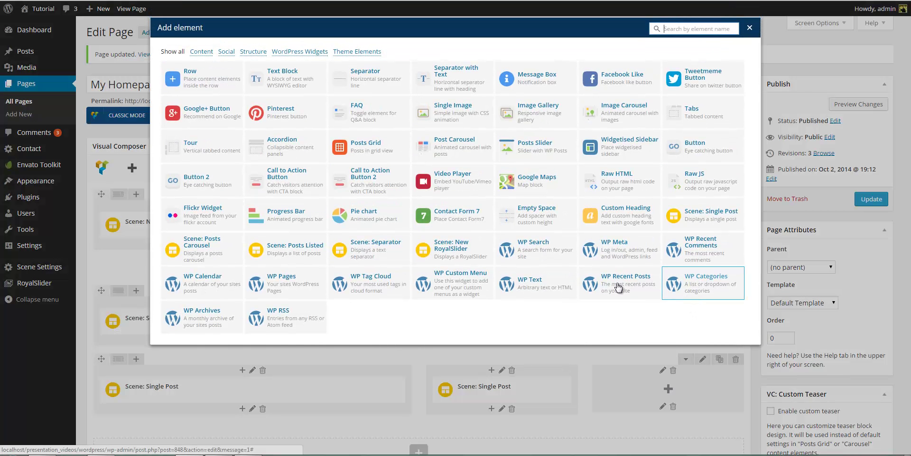
click(307, 255)
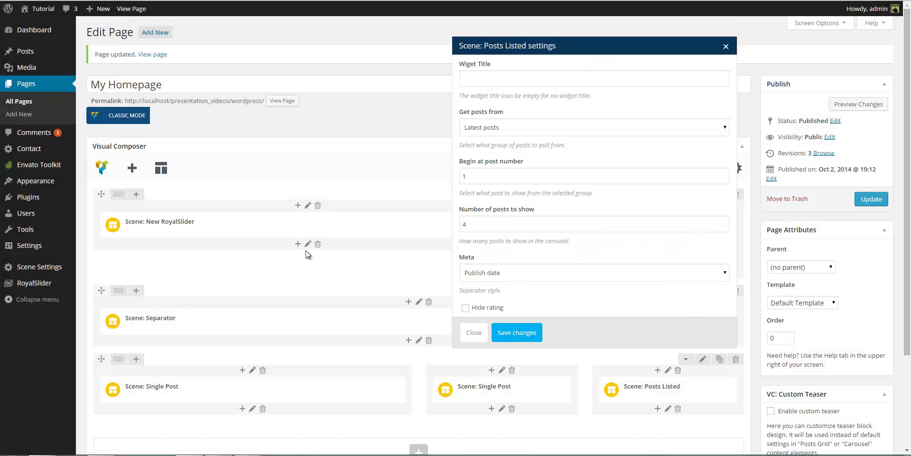
click(527, 134)
click(521, 192)
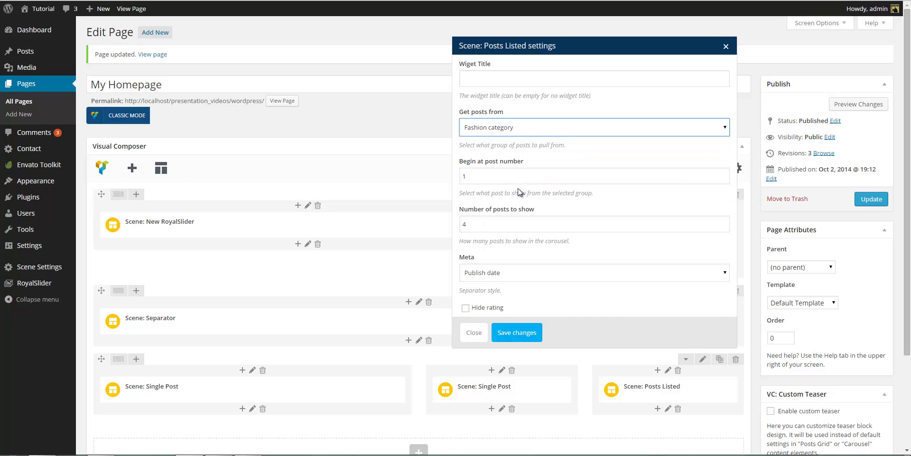
click(722, 174)
click(724, 173)
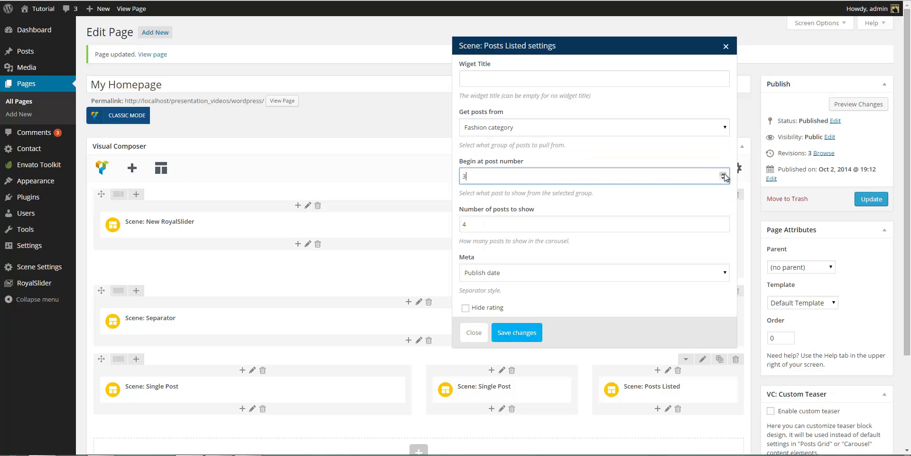
click(517, 331)
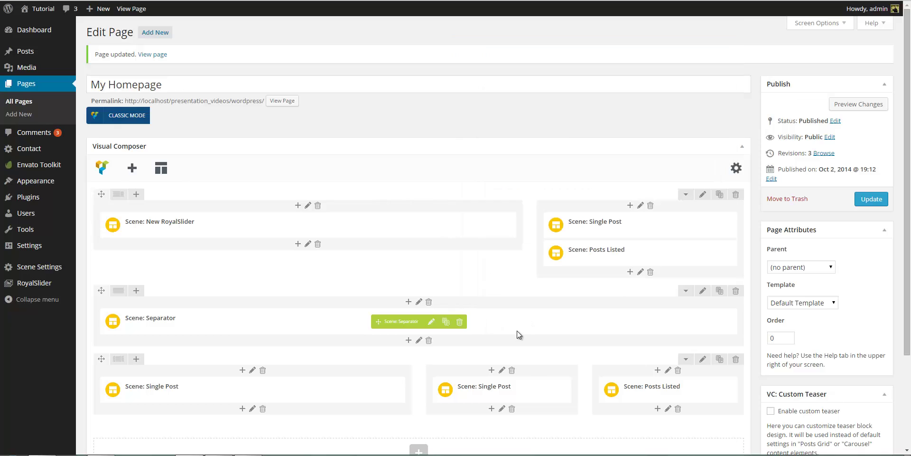
Update the My Homepage page and check the Latest in Fashion section on the live site.
click(880, 201)
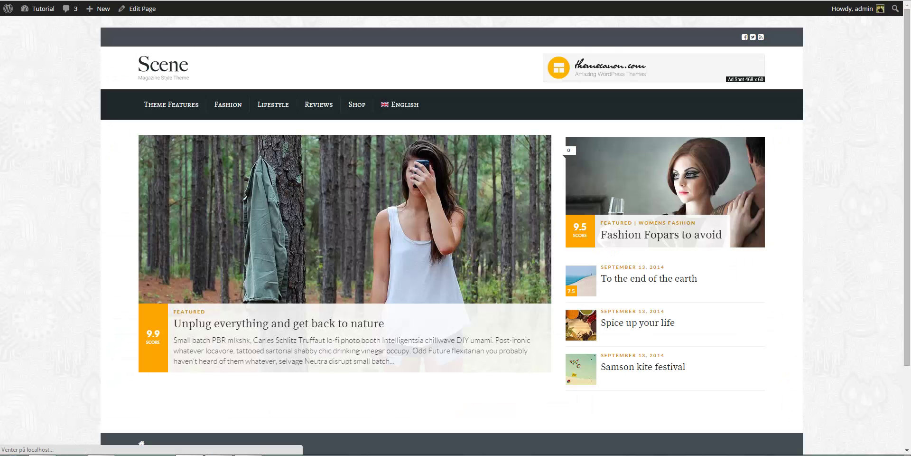
scroll(876, 90, down, 6)
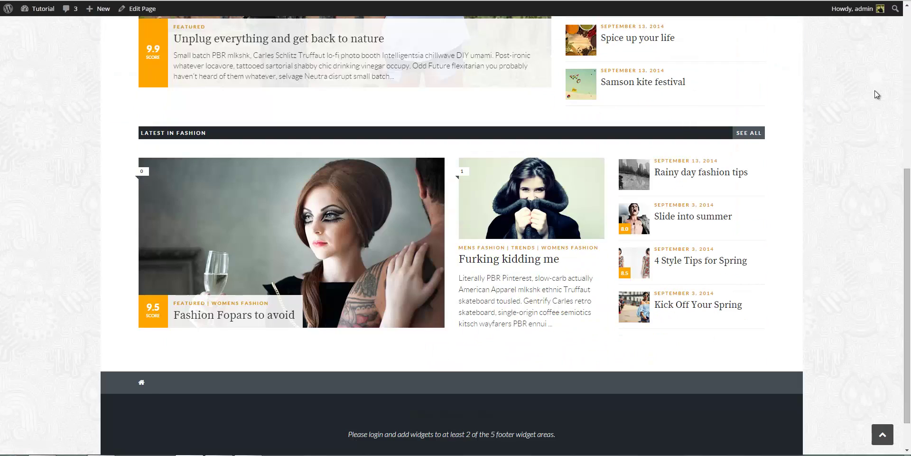
scroll(875, 90, down, 1)
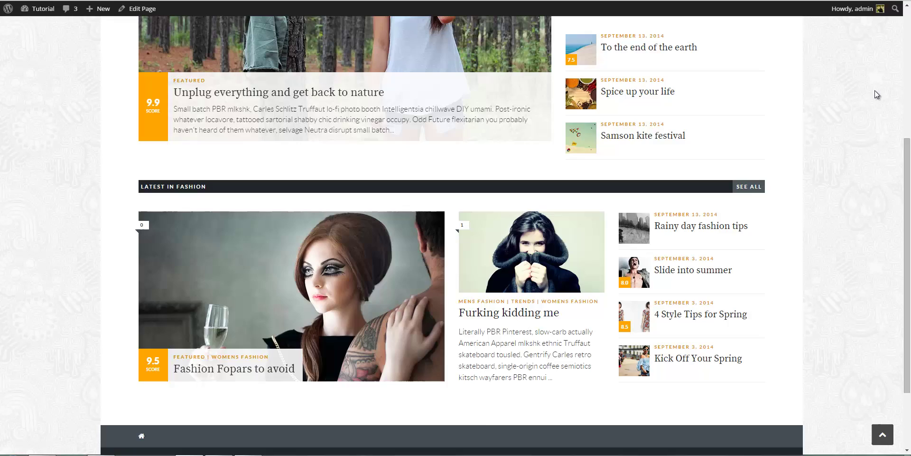
scroll(875, 93, up, 5)
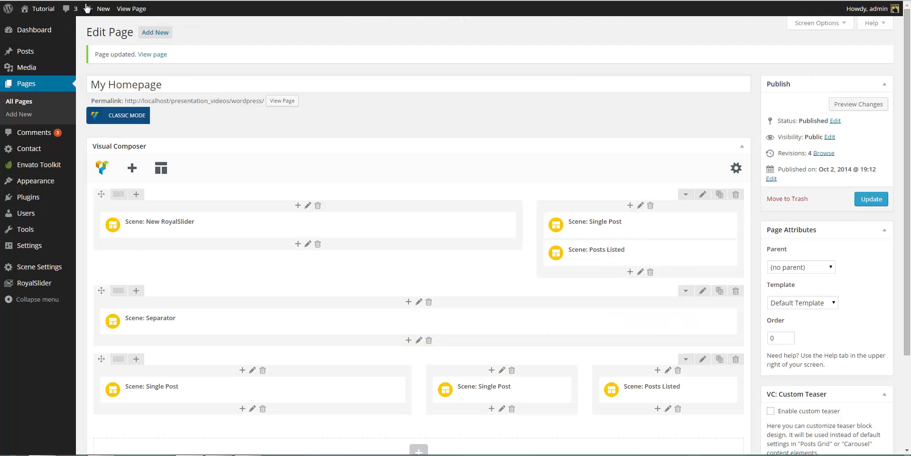
Open the Home 1 demo page for editing and examine its Visual Composer row layout.
click(43, 102)
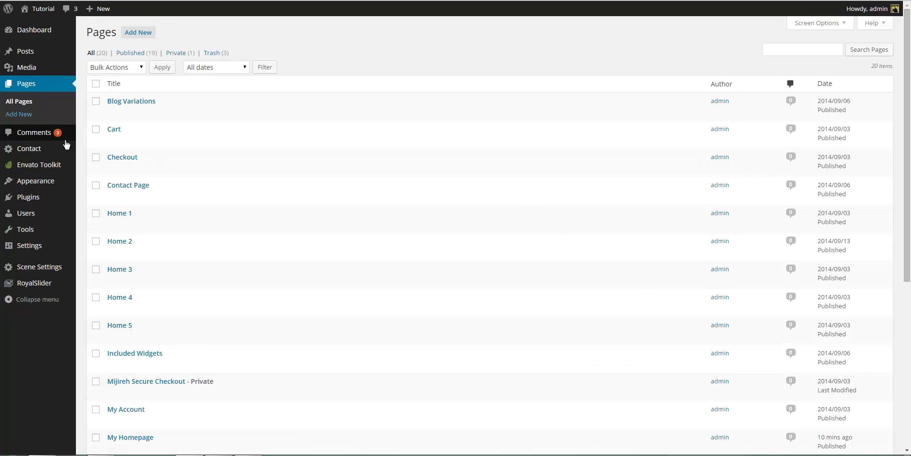
click(120, 216)
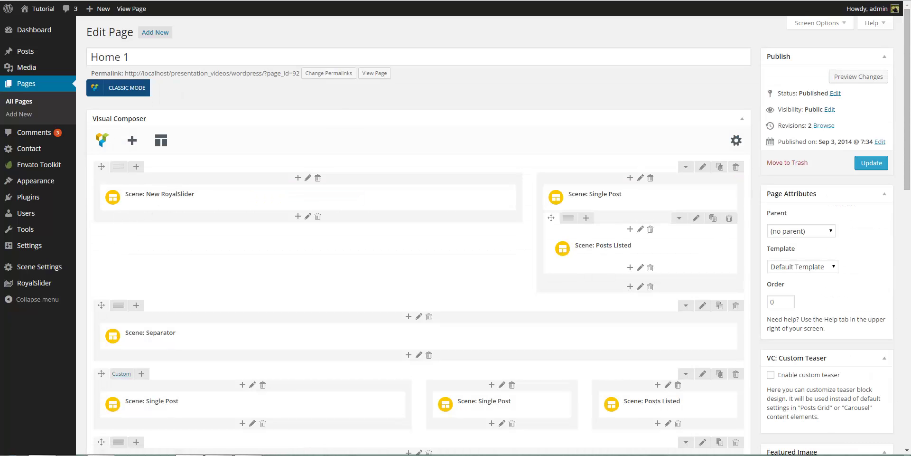
scroll(331, 158, down, 5)
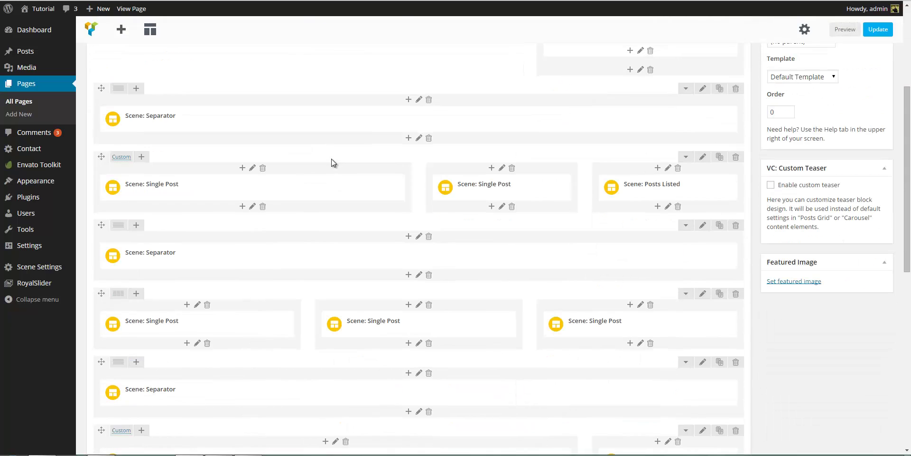
scroll(301, 264, down, 1)
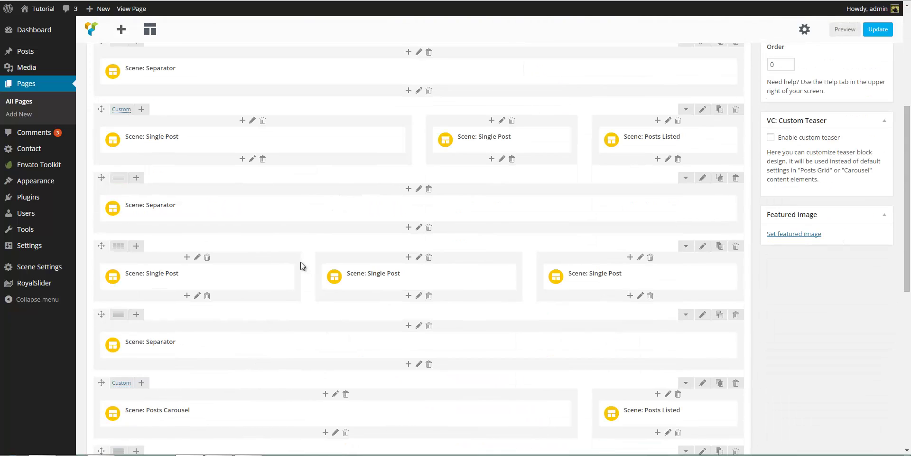
scroll(243, 281, down, 1)
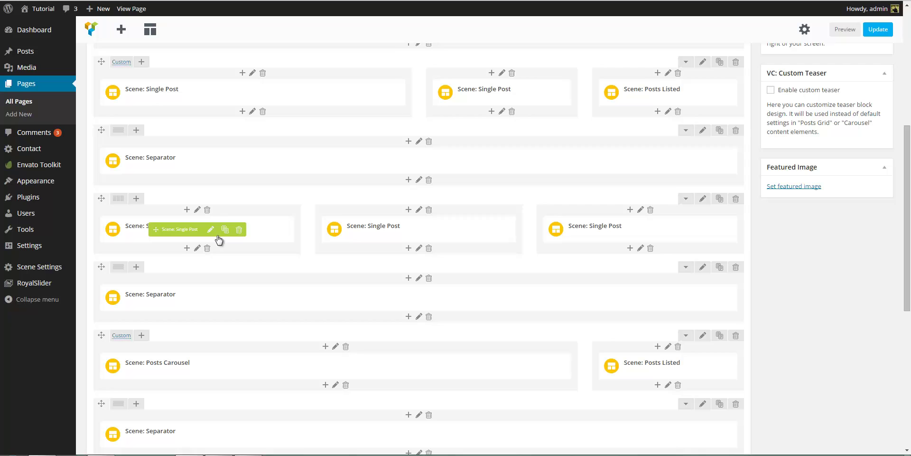
Examine the settings of the first Scene: Single Post in the three-column row of Home 1 and close them without saving.
click(211, 231)
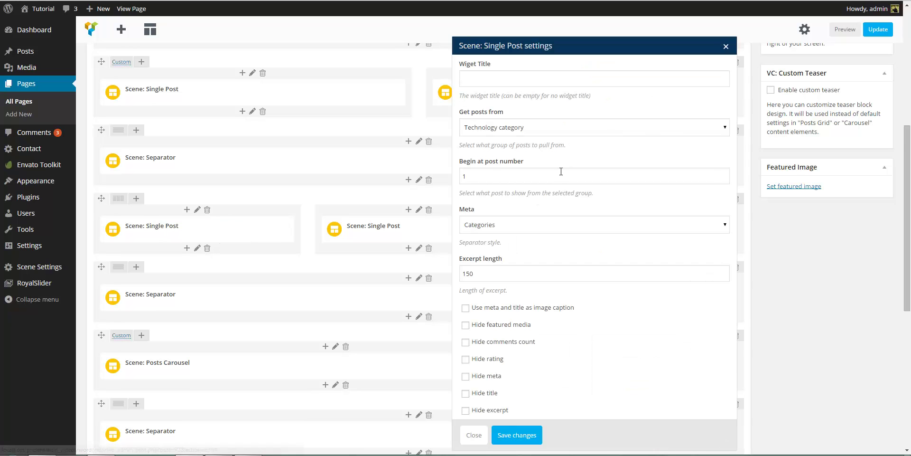
scroll(558, 238, down, 1)
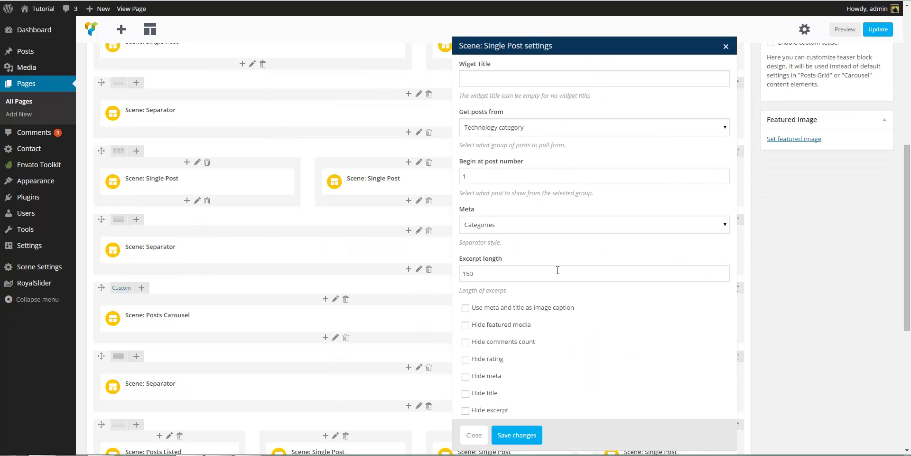
click(473, 435)
scroll(488, 422, up, 10)
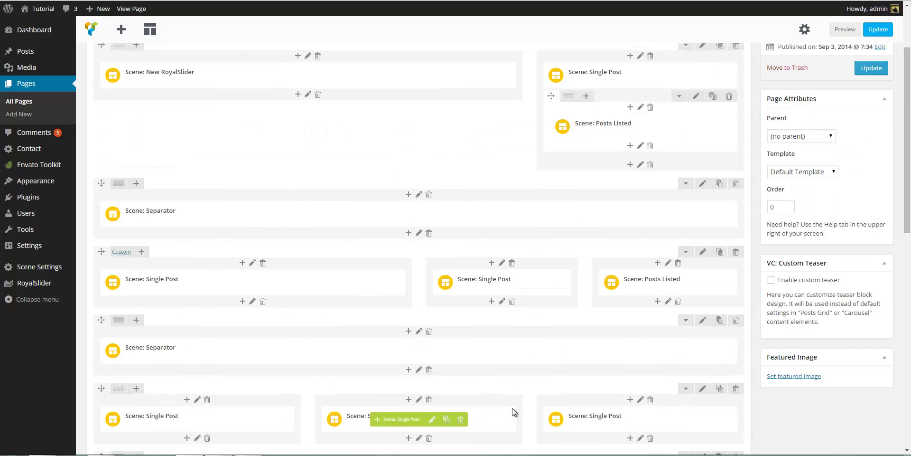